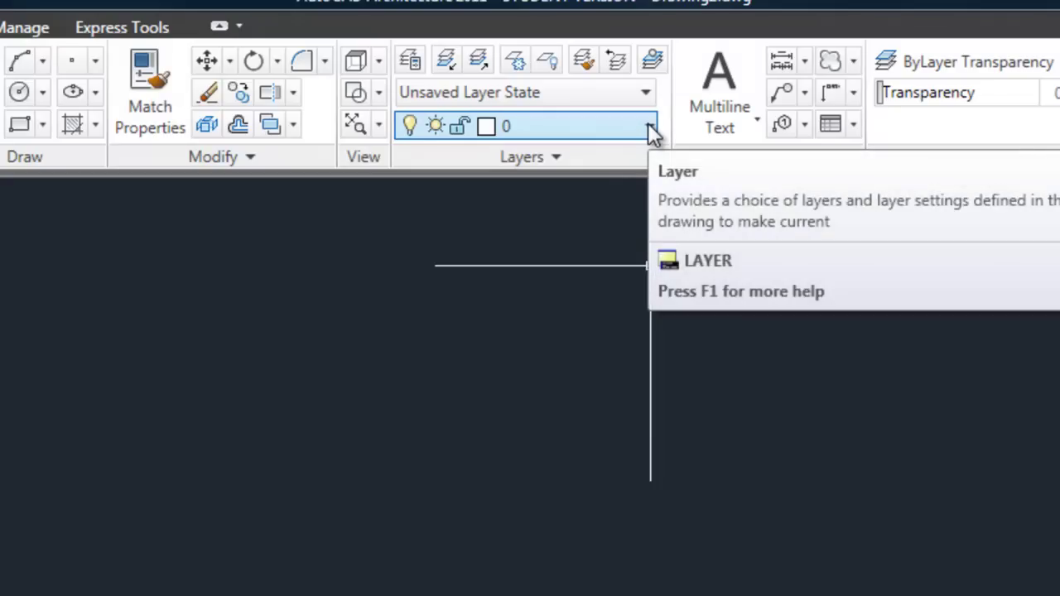
# Drop down the Layers panel list to view layers 0, A-Anno-Scrn, Defpoints, G-Anno-Nplt and G-Anno-View
pyautogui.click(650, 130)
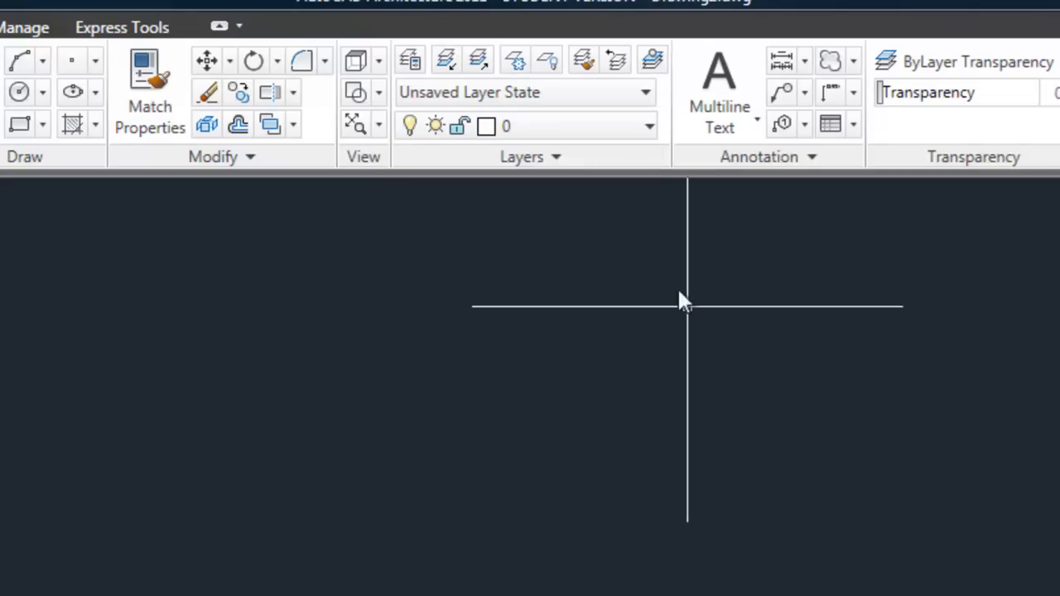
pyautogui.click(649, 128)
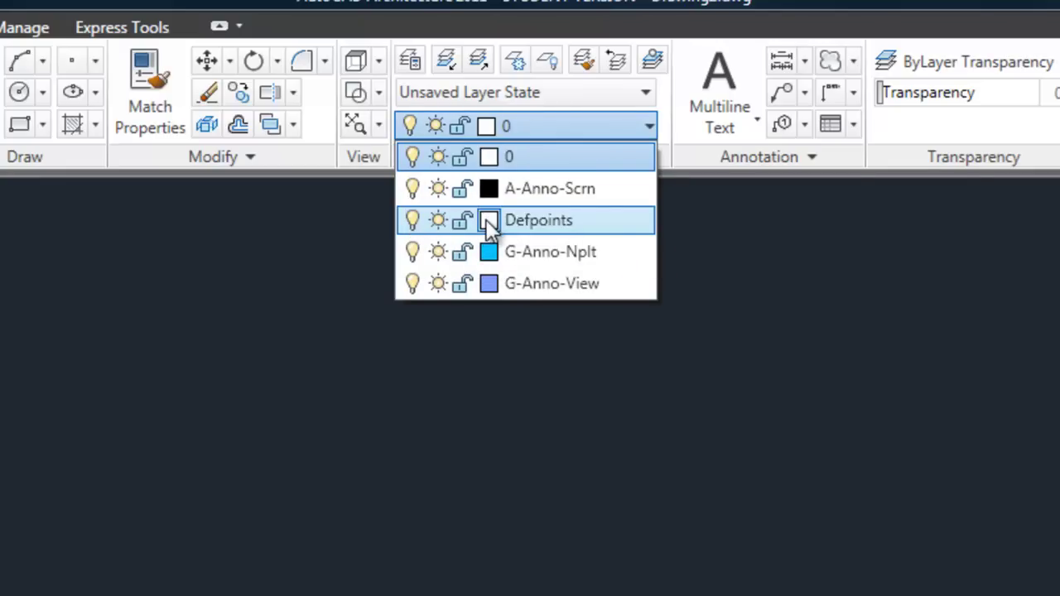
# Close the layer list without changing layers, keeping 0 current
pyautogui.click(711, 335)
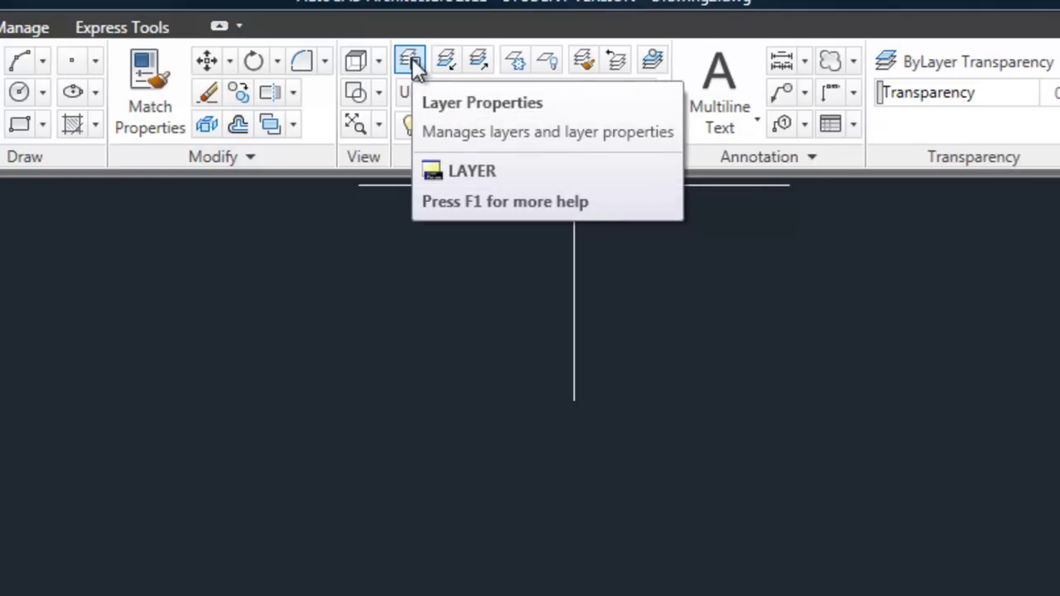
# Open the Layer Properties Manager, move it right, make it shorter and wider, and select layer 0
pyautogui.click(412, 59)
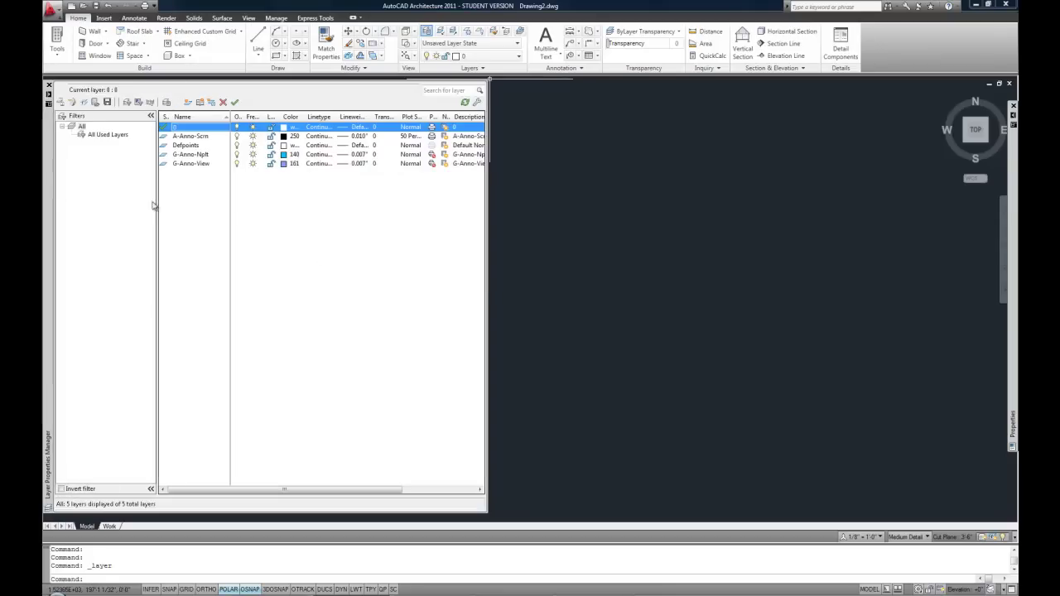
pyautogui.moveTo(57, 160); pyautogui.dragTo(178, 161)
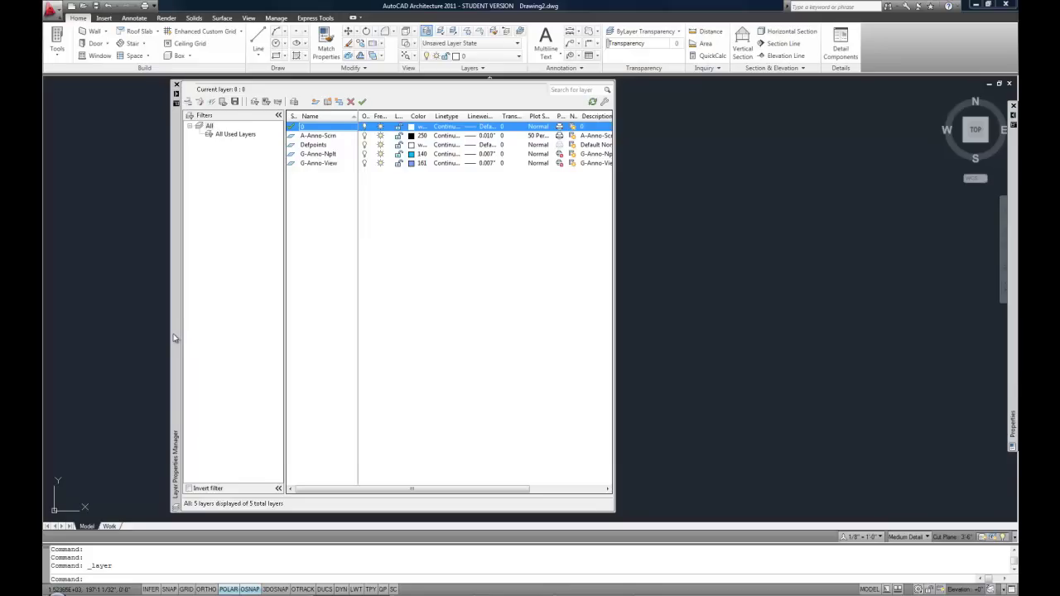
pyautogui.moveTo(176, 339); pyautogui.dragTo(168, 343)
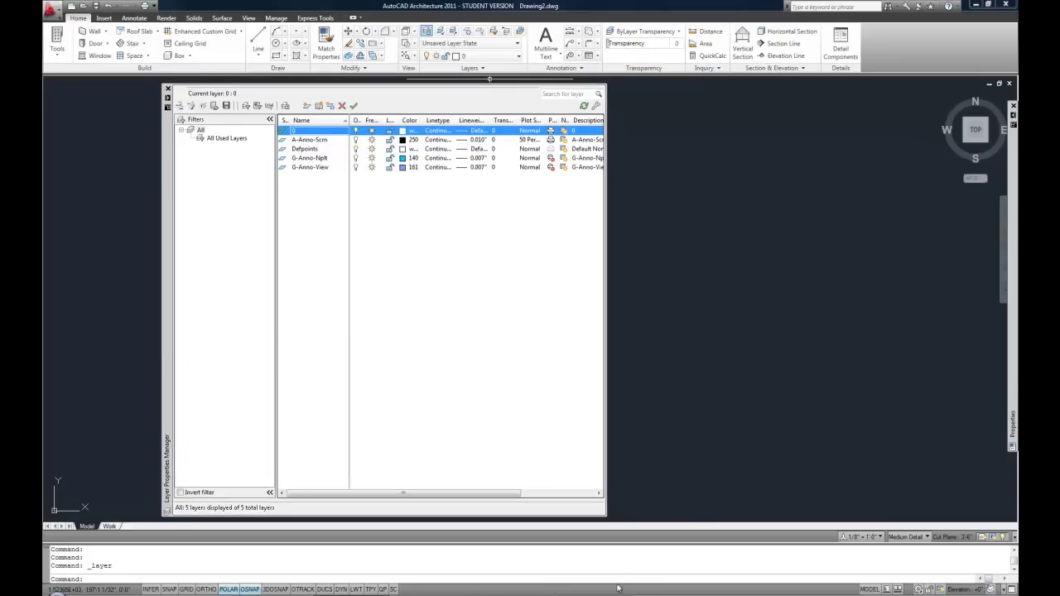
pyautogui.moveTo(603, 516); pyautogui.dragTo(596, 445)
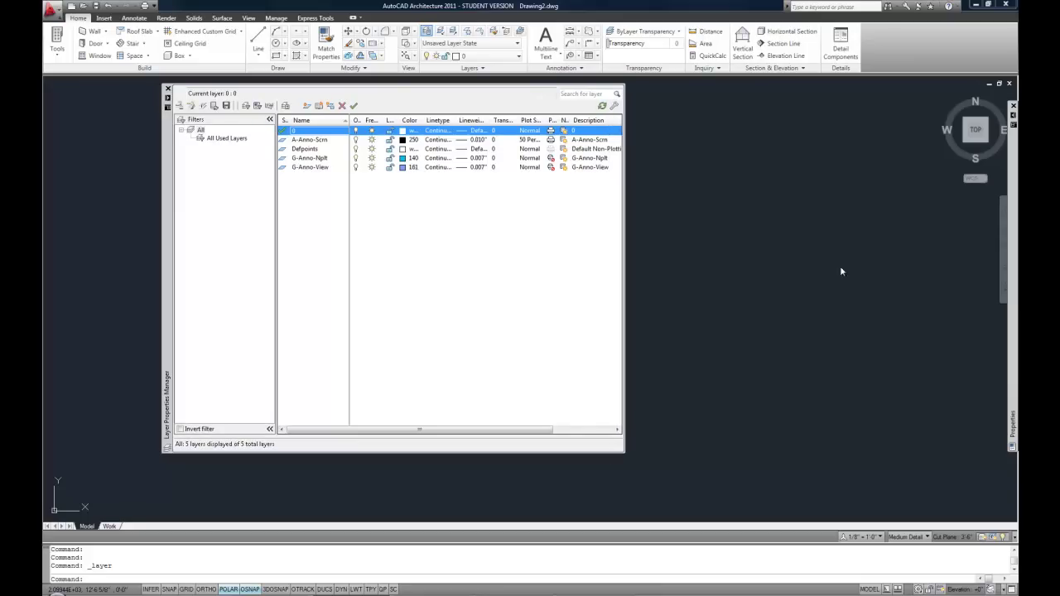
pyautogui.click(319, 130)
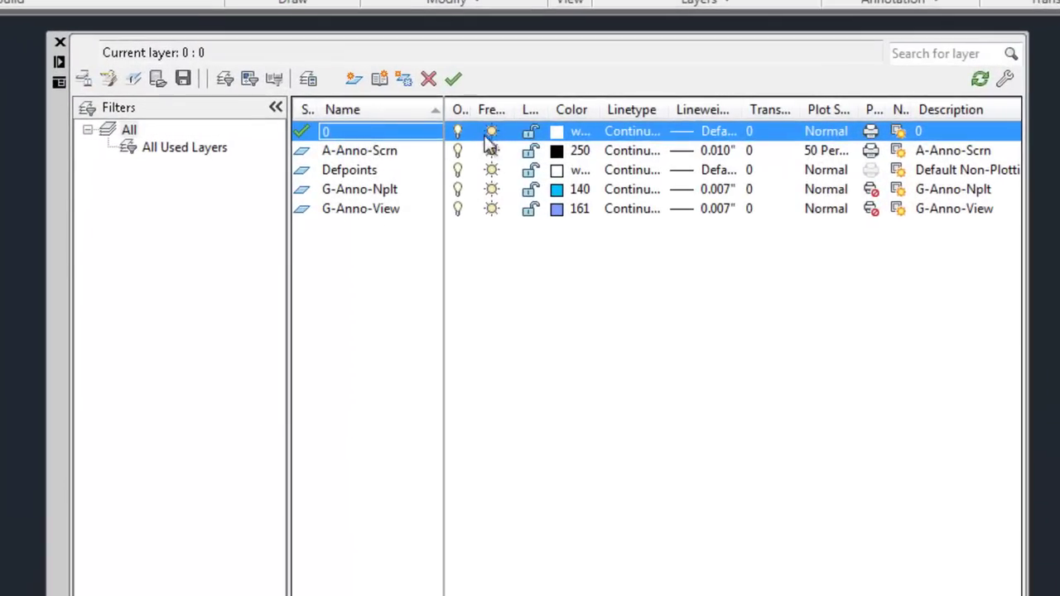
# Freeze G-Anno-Nplt, set the layer palette to auto-hide, then thaw G-Anno-Nplt again
pyautogui.click(491, 189)
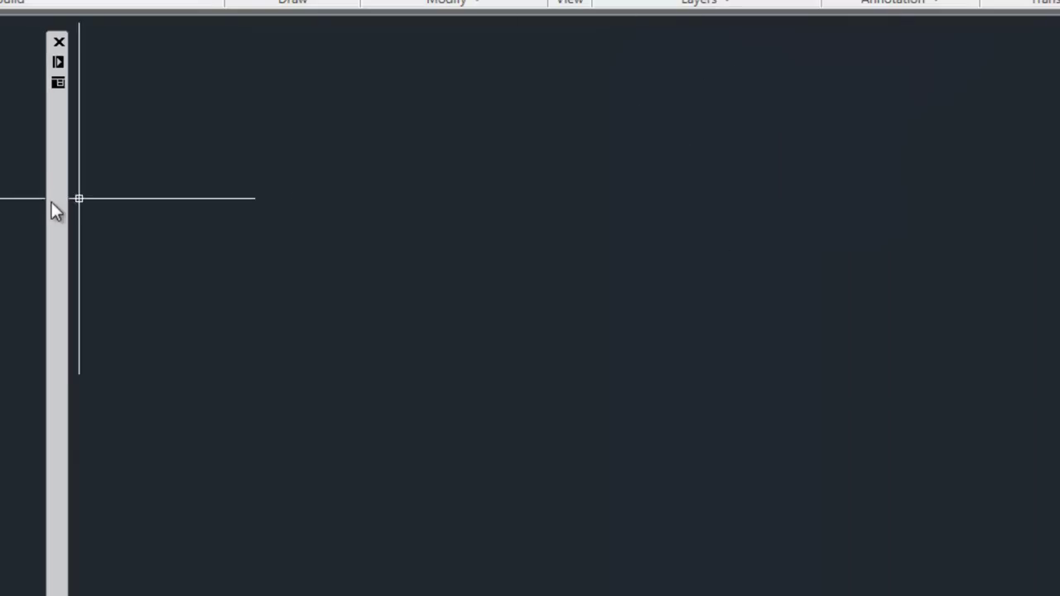
pyautogui.moveTo(54, 207)
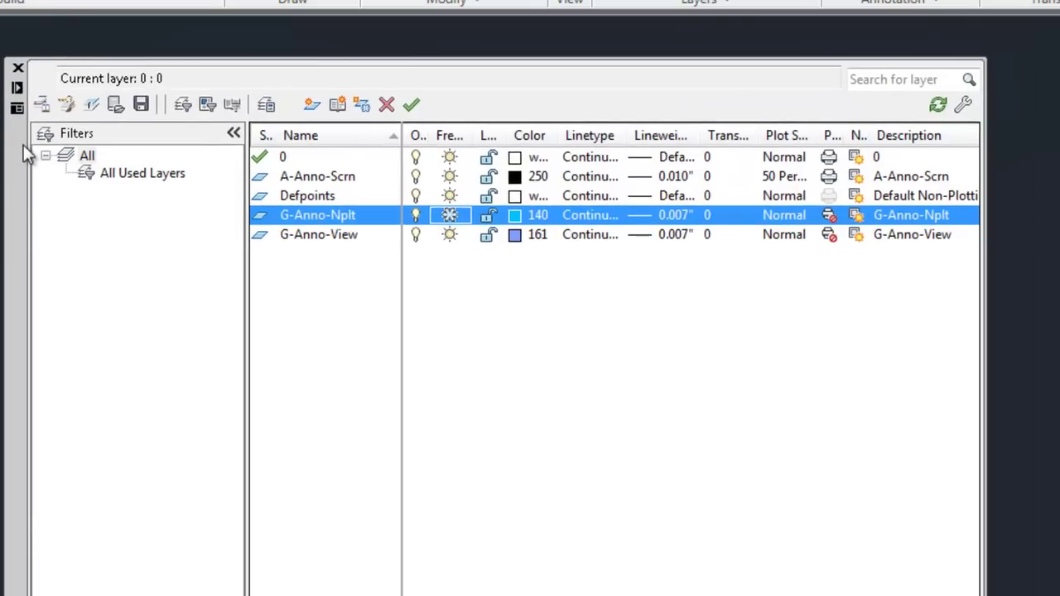
pyautogui.click(18, 88)
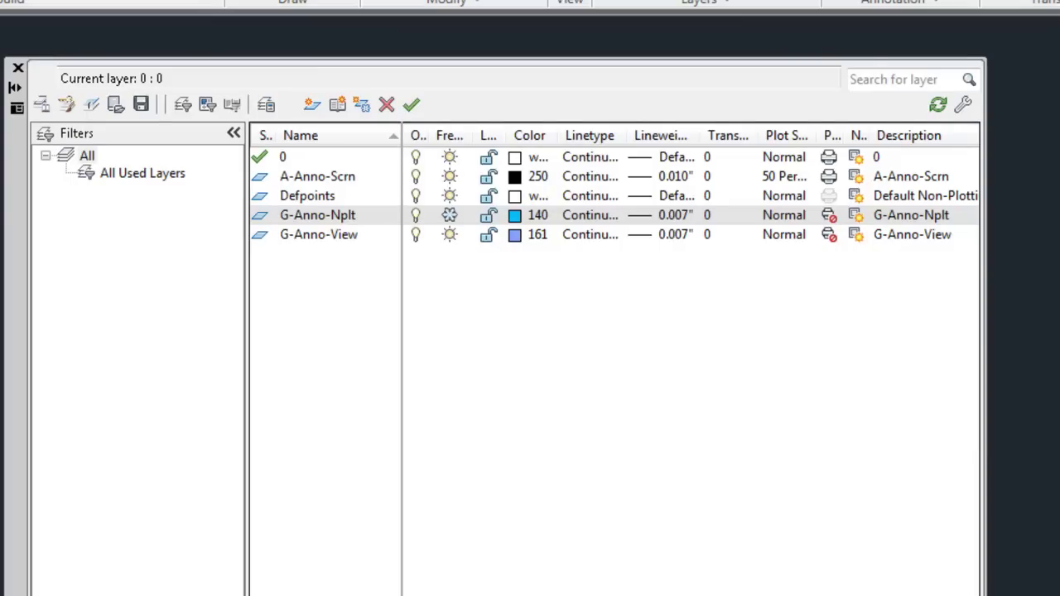
pyautogui.click(450, 216)
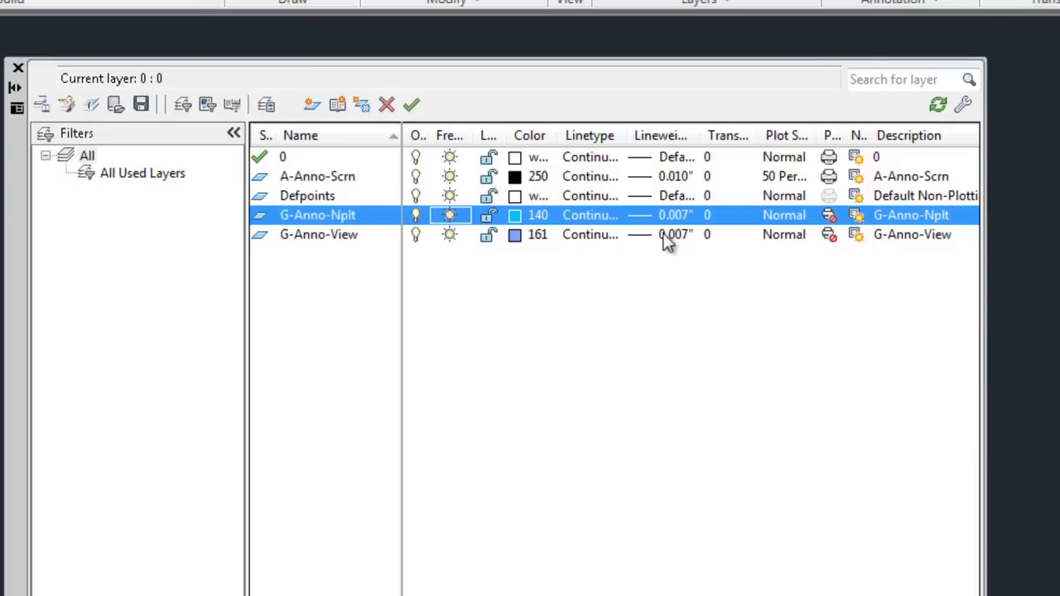
# Keep G-Anno-Nplt's linetype Continuous and widen the Lineweight column to show full values
pyautogui.click(593, 218)
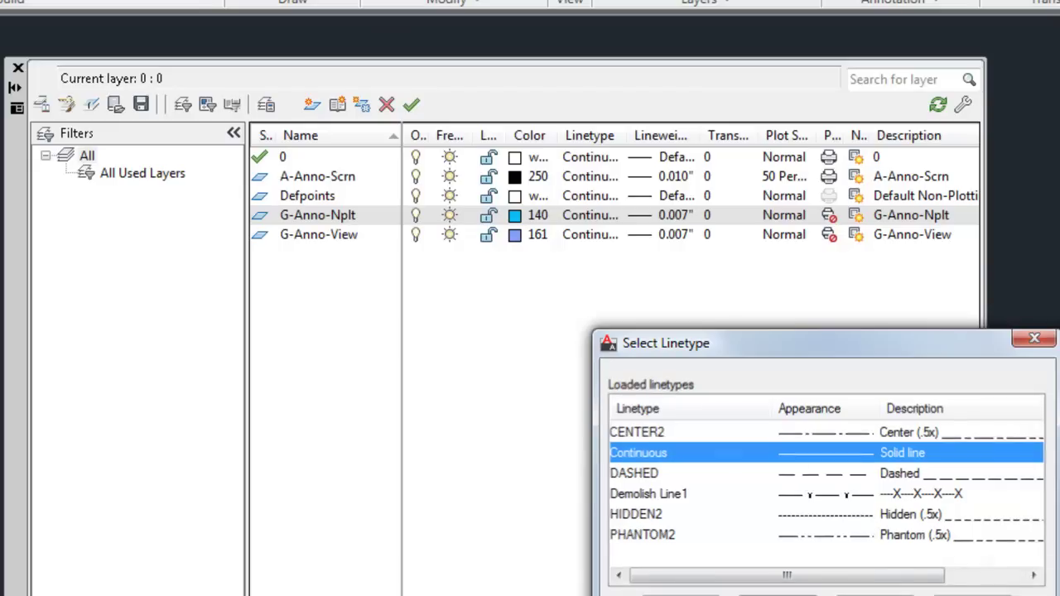
pyautogui.click(681, 595)
pyautogui.moveTo(700, 135); pyautogui.dragTo(754, 135)
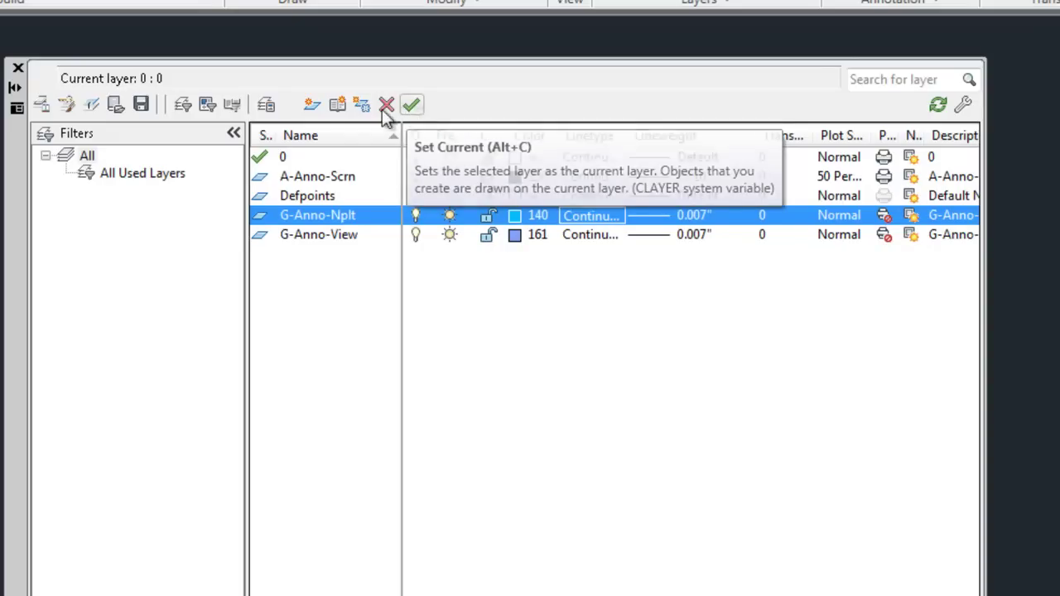
# Create a new layer named 'Walls' and set its colour to red
pyautogui.click(312, 105)
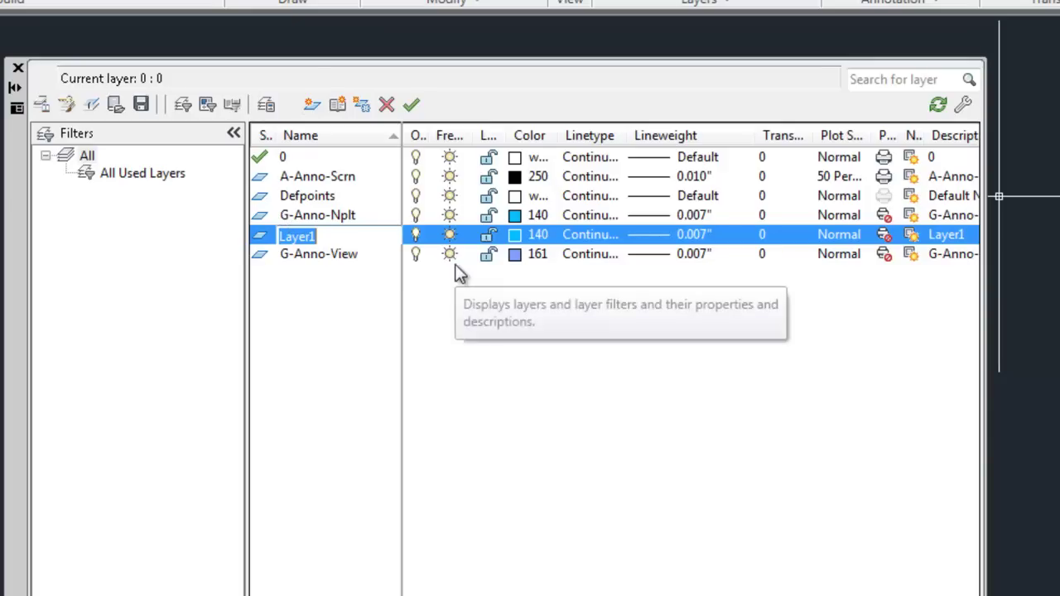
pyautogui.write('Wall')
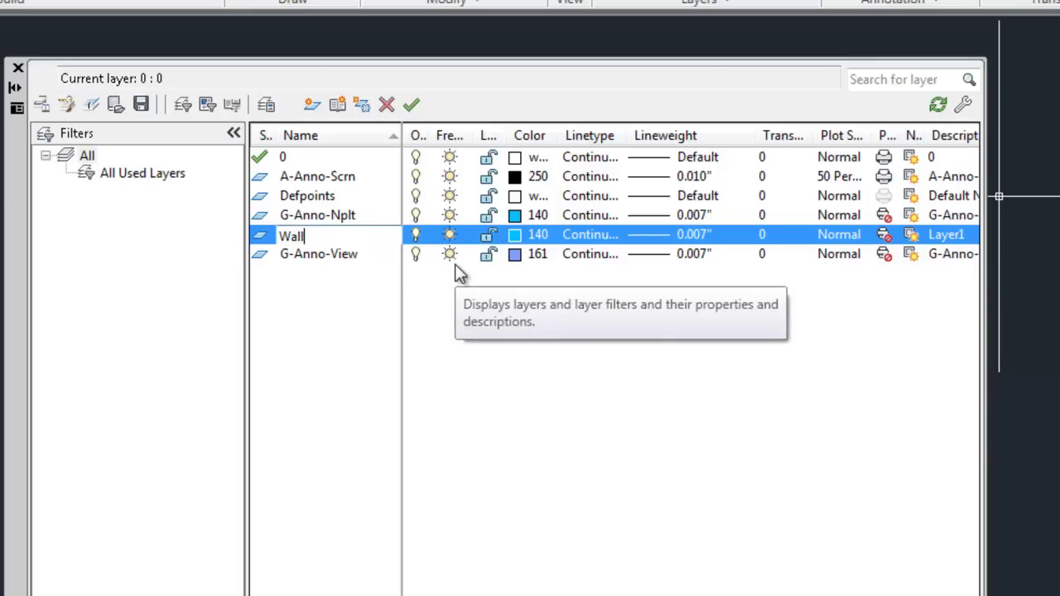
pyautogui.write('s')
pyautogui.press('Return')
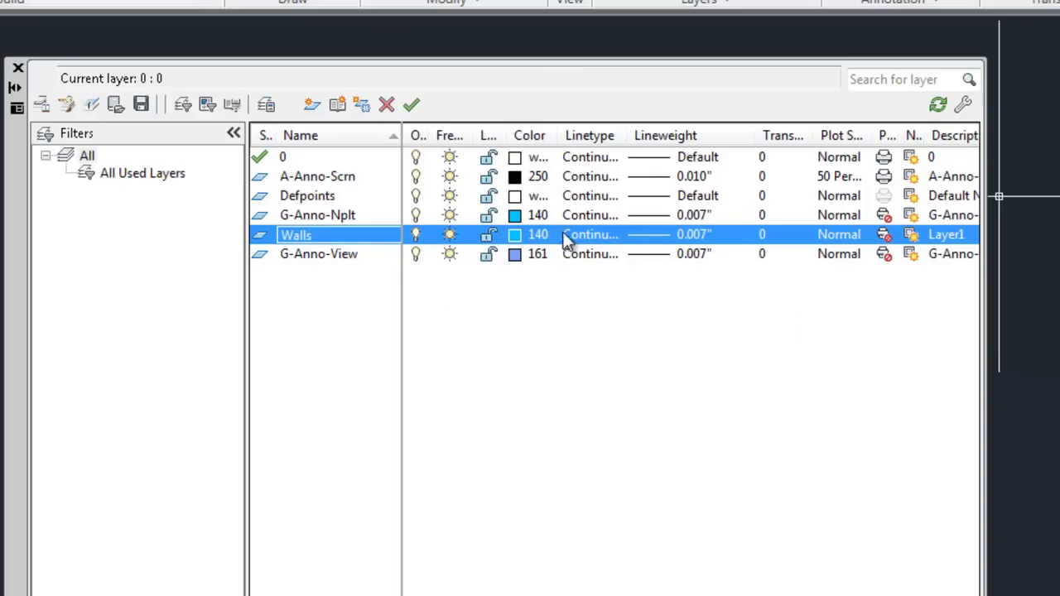
pyautogui.click(520, 237)
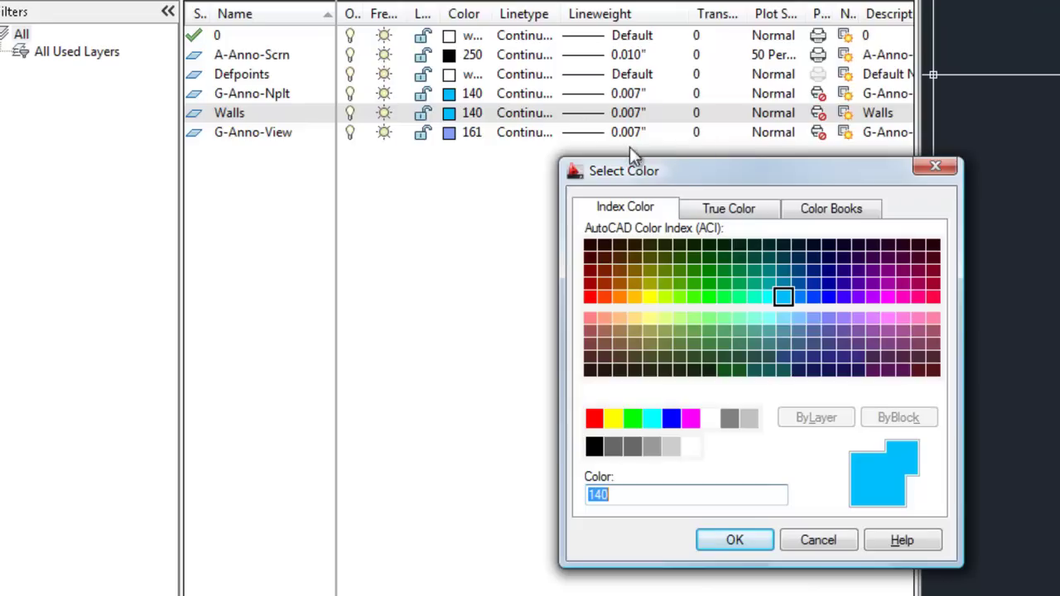
pyautogui.moveTo(646, 184); pyautogui.dragTo(584, 181)
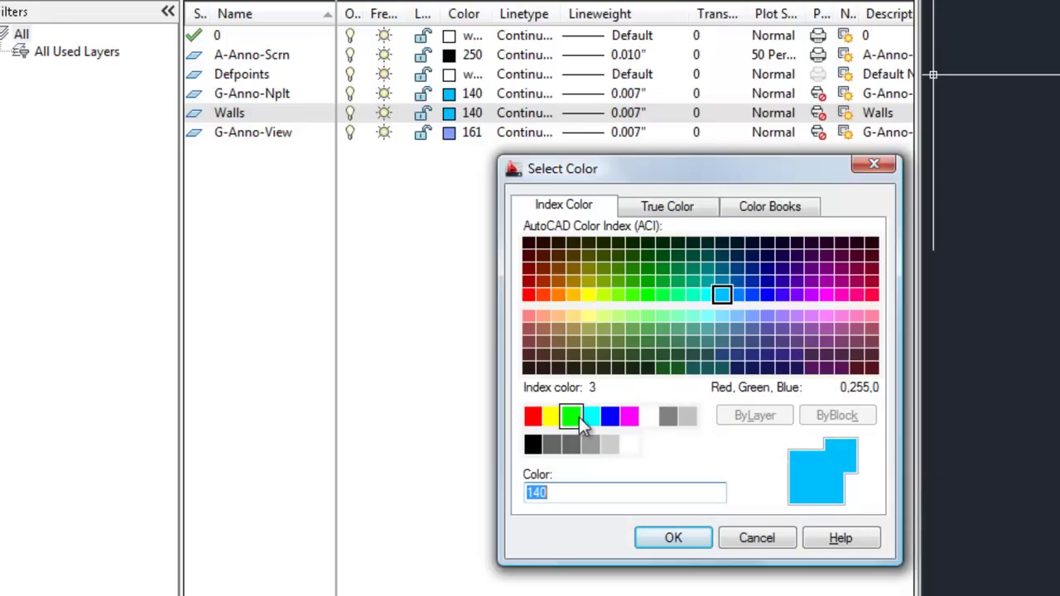
pyautogui.click(534, 419)
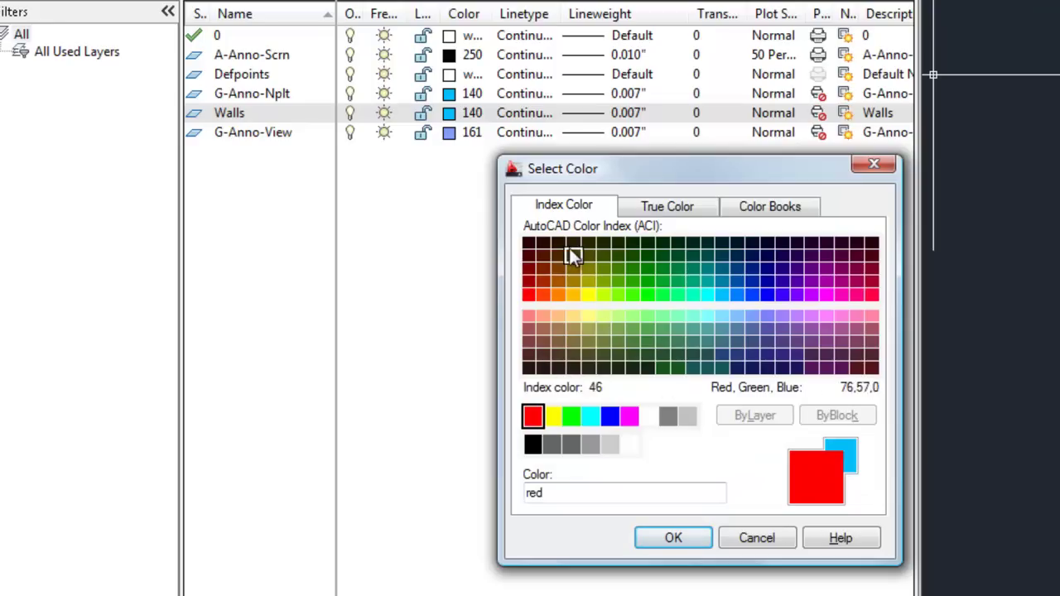
pyautogui.click(671, 538)
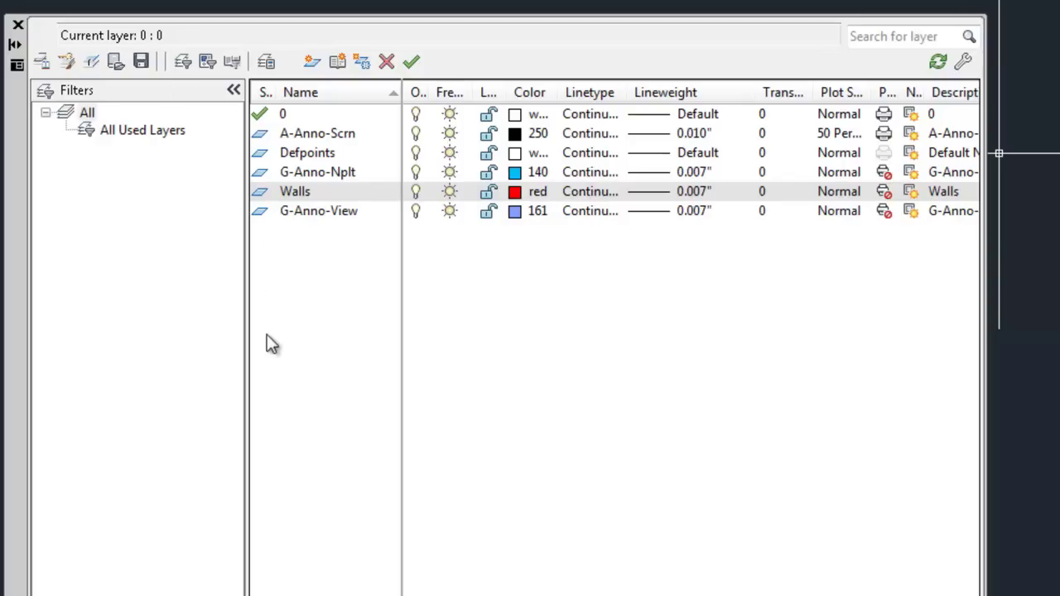
# Create a layer named 'Doors' coloured green, then make Walls the current layer
pyautogui.click(312, 62)
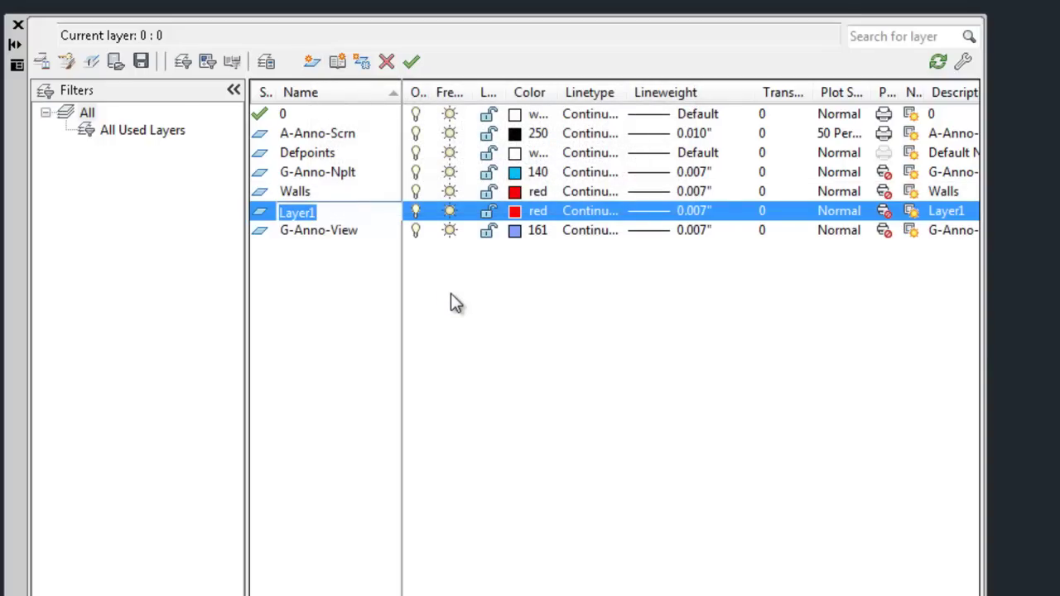
pyautogui.write('Door')
pyautogui.press('BackSpace')
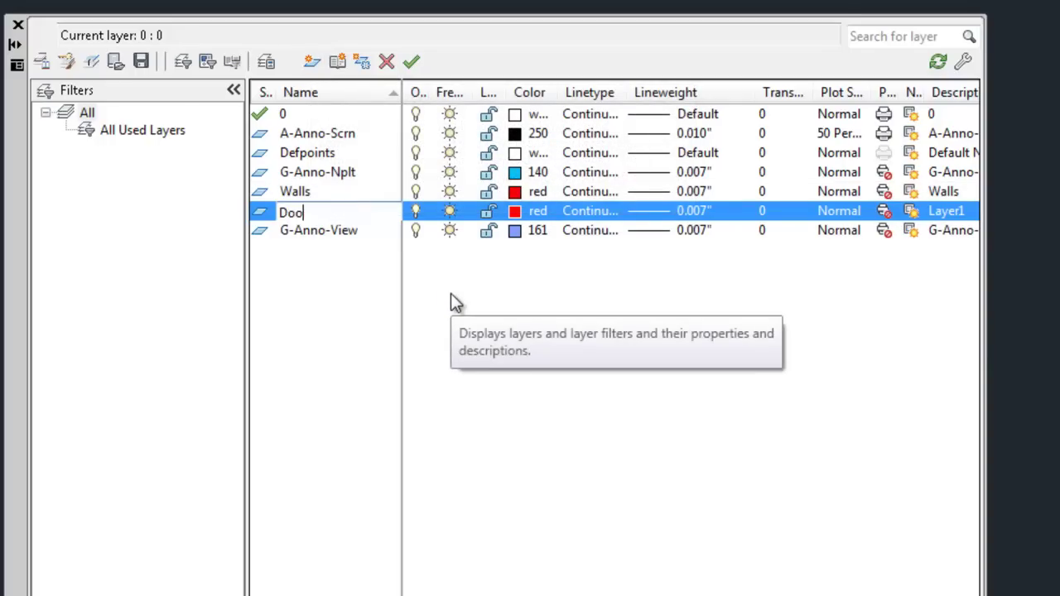
pyautogui.write('rs')
pyautogui.press('Return')
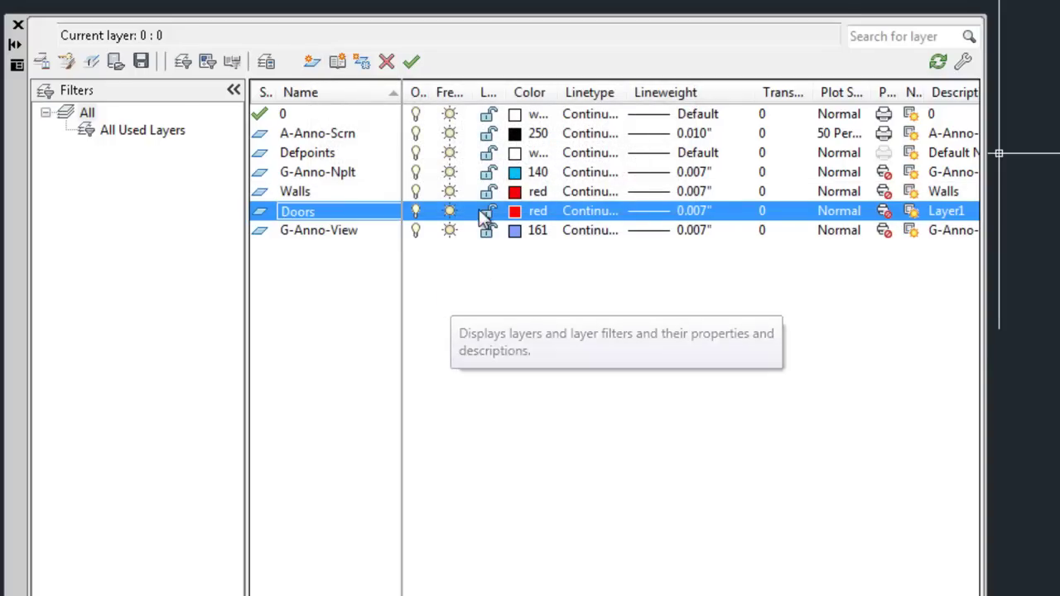
pyautogui.click(515, 212)
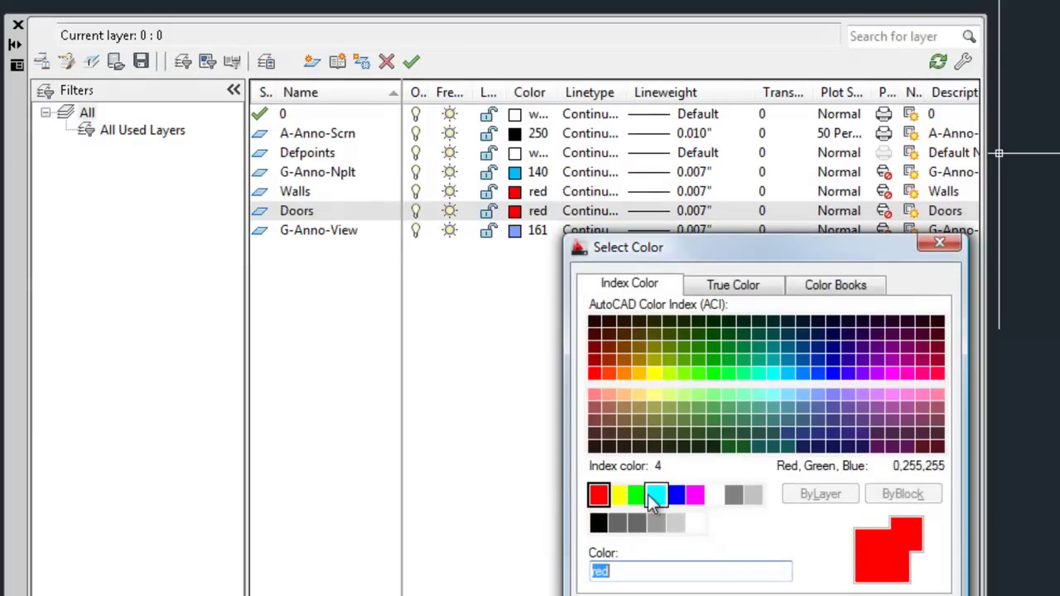
pyautogui.click(636, 494)
pyautogui.press('Return')
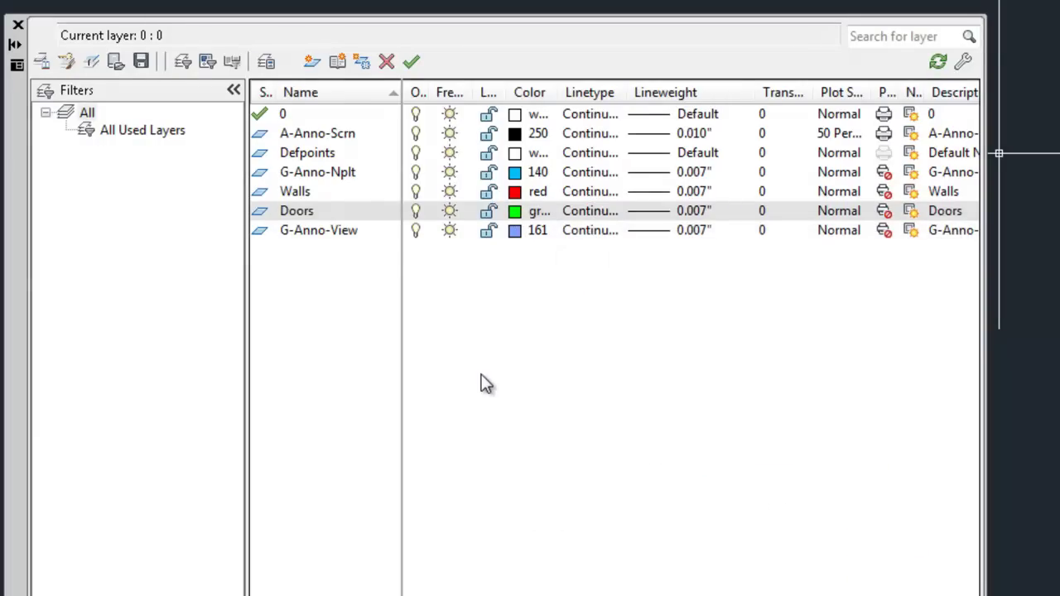
pyautogui.doubleClick(300, 193)
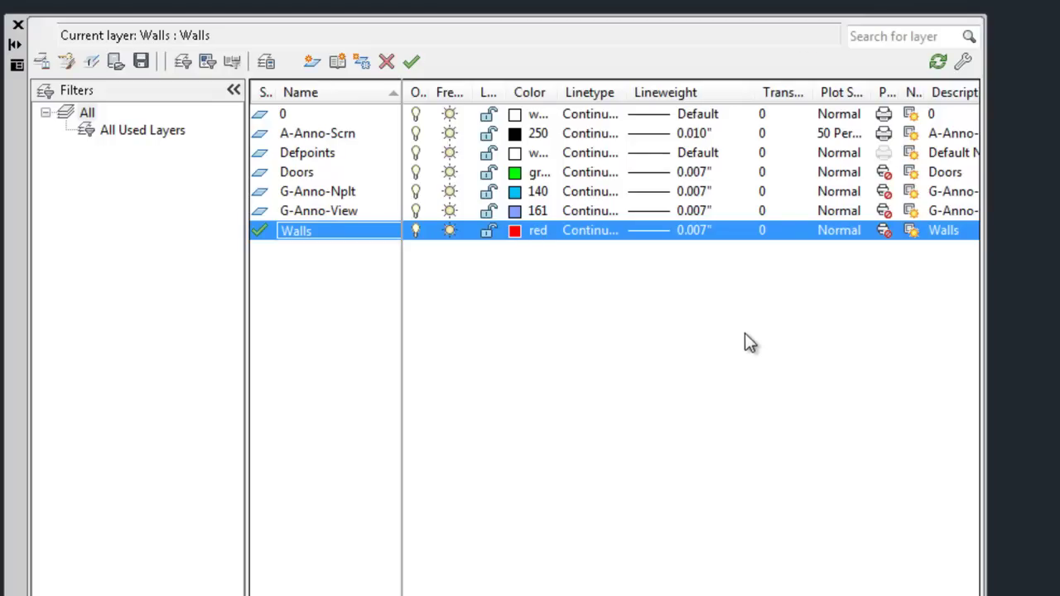
# Autofit the Plot column to show its header and toggle plotting off for Walls
pyautogui.doubleClick(900, 92)
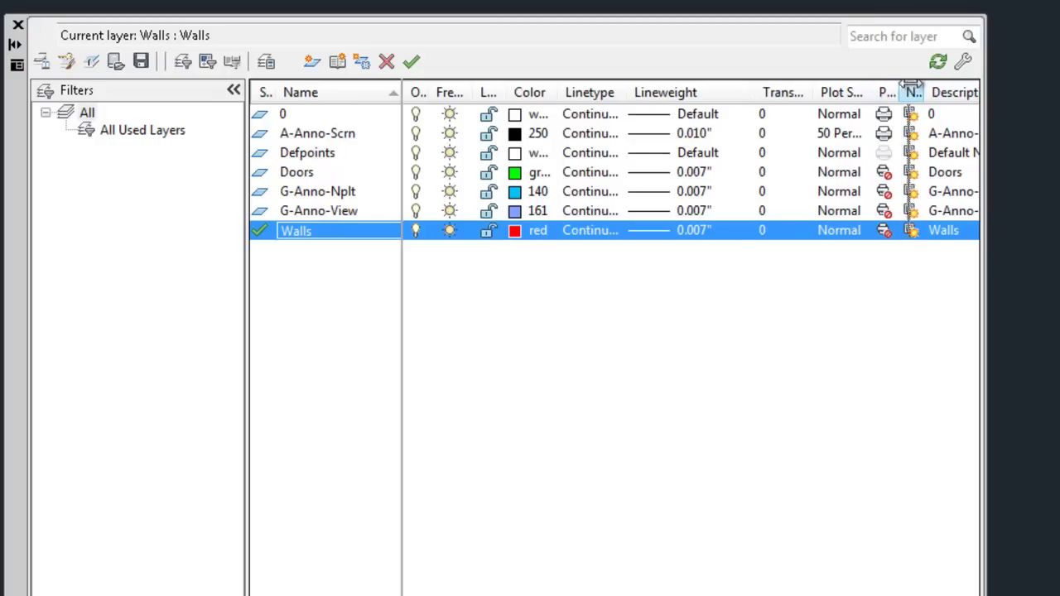
pyautogui.click(891, 232)
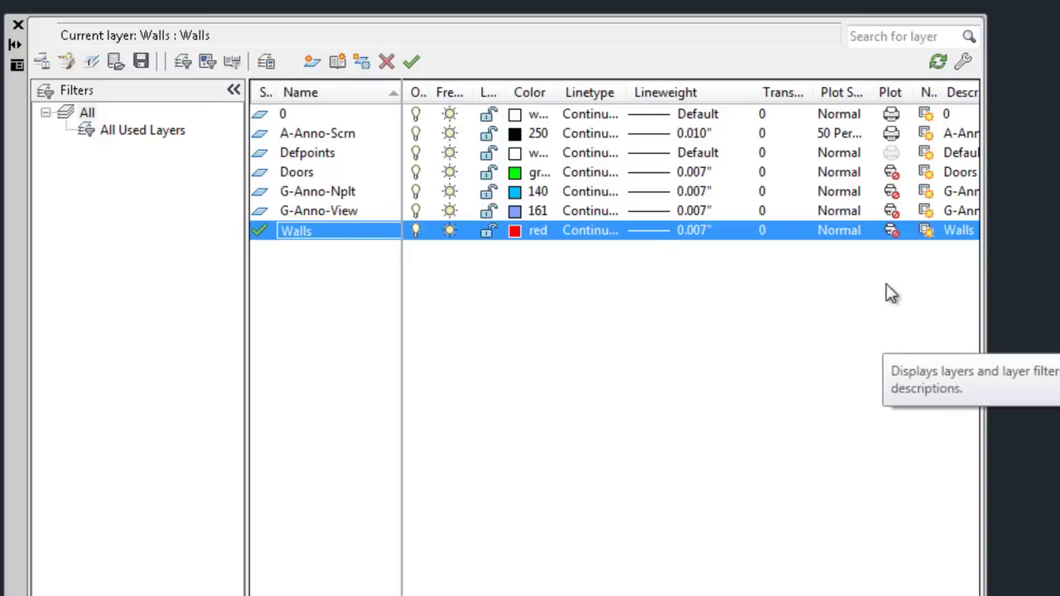
# Turn plotting back on for the Walls layer and enable plotting for the Doors layer
pyautogui.click(354, 211)
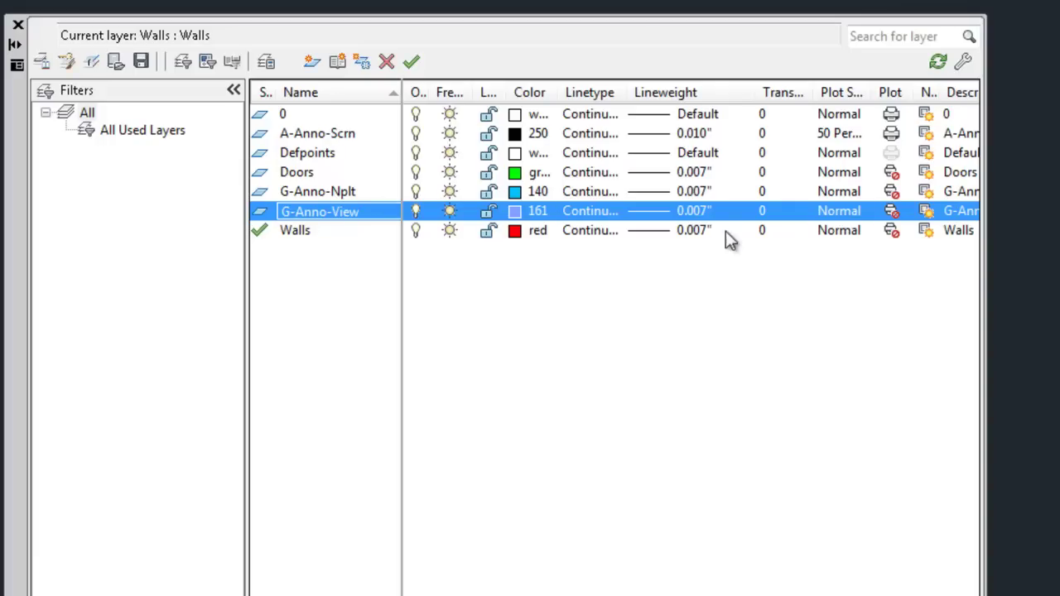
pyautogui.click(892, 235)
pyautogui.click(888, 234)
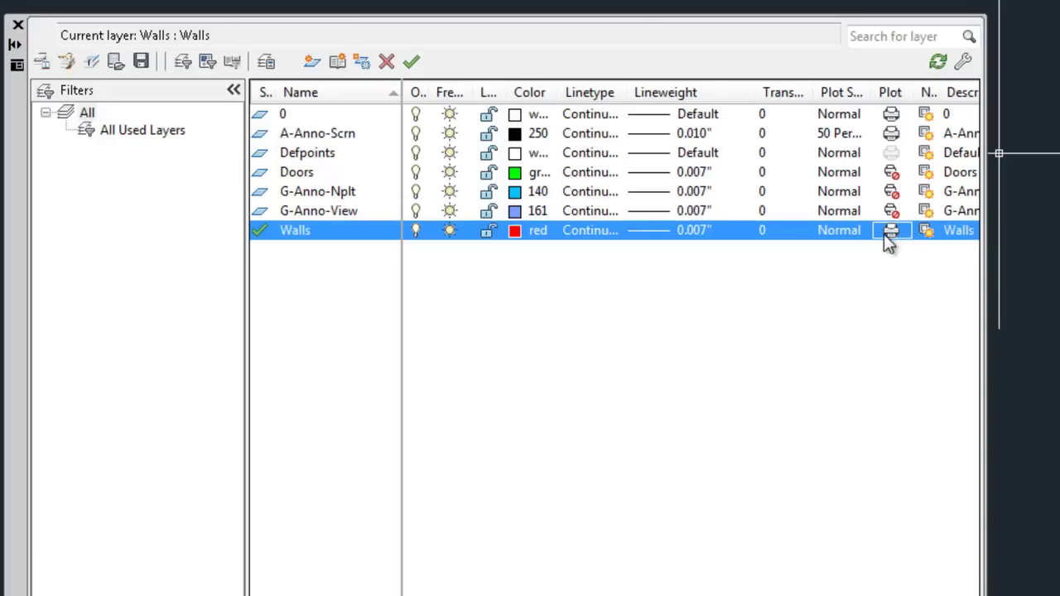
pyautogui.click(303, 172)
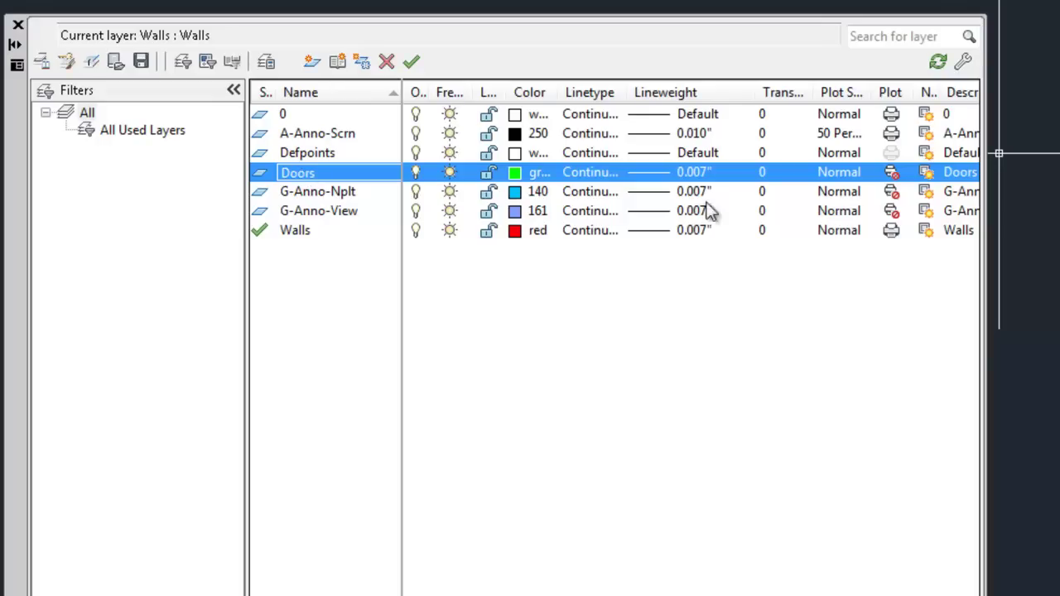
pyautogui.click(891, 172)
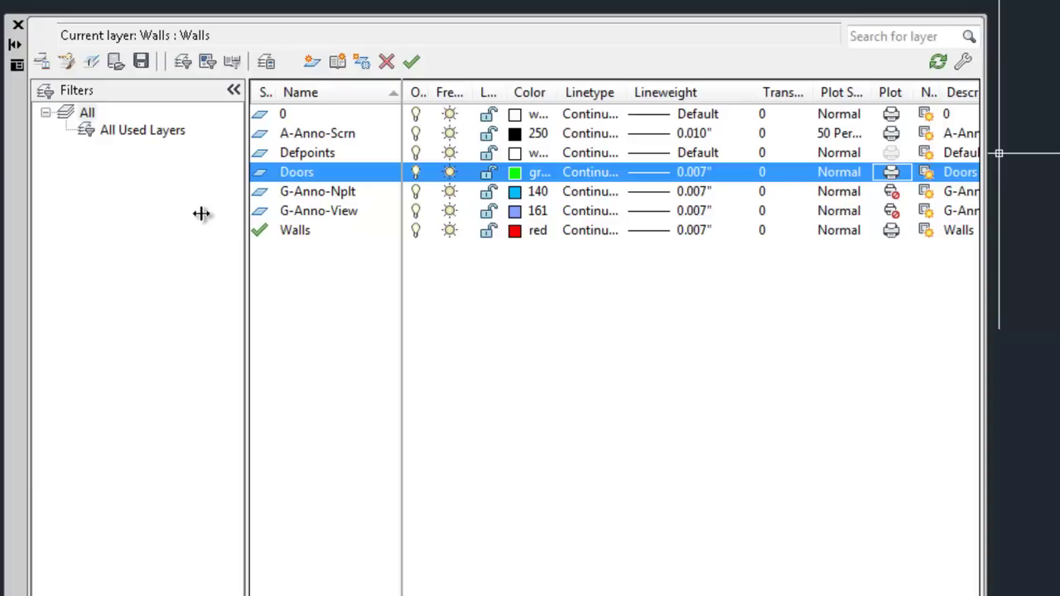
# Close the Layer Properties Manager and confirm Walls is current in the Layers list
pyautogui.click(18, 26)
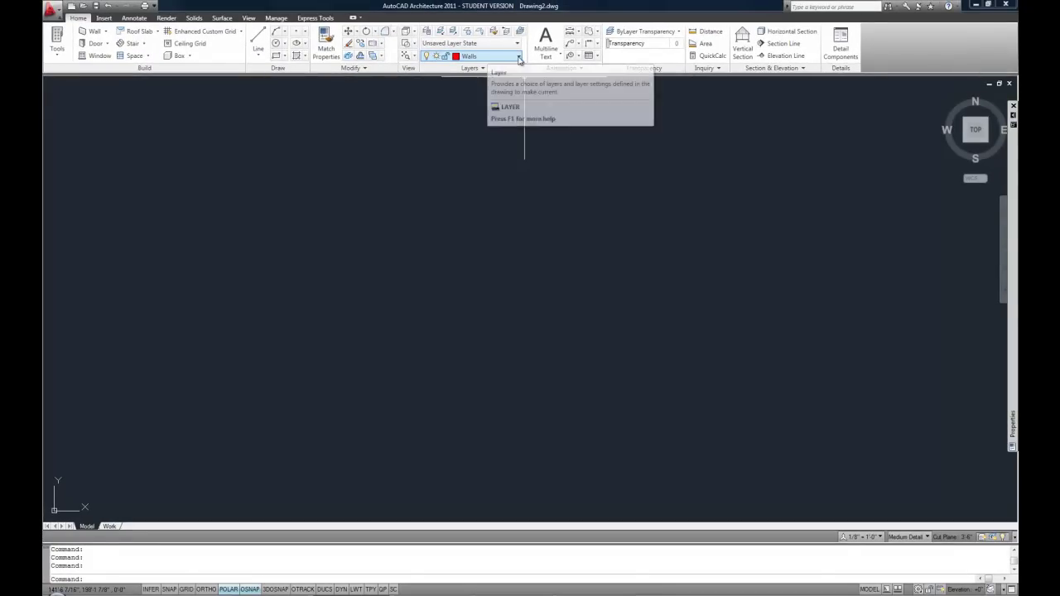
pyautogui.click(485, 56)
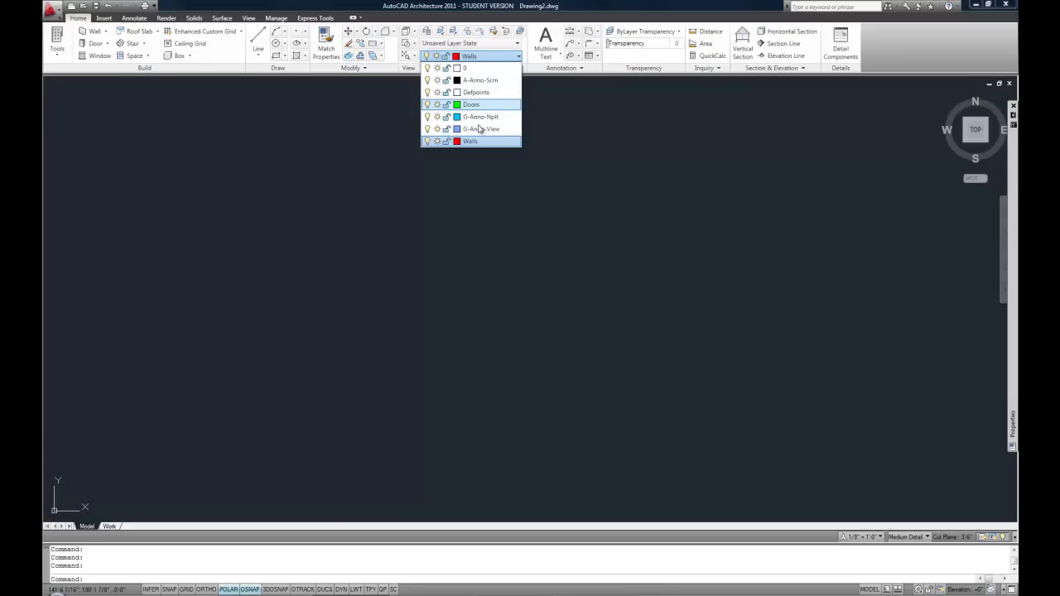
pyautogui.click(520, 276)
# Draw a 20' line on the Walls layer with the L command and select it
pyautogui.write('l')
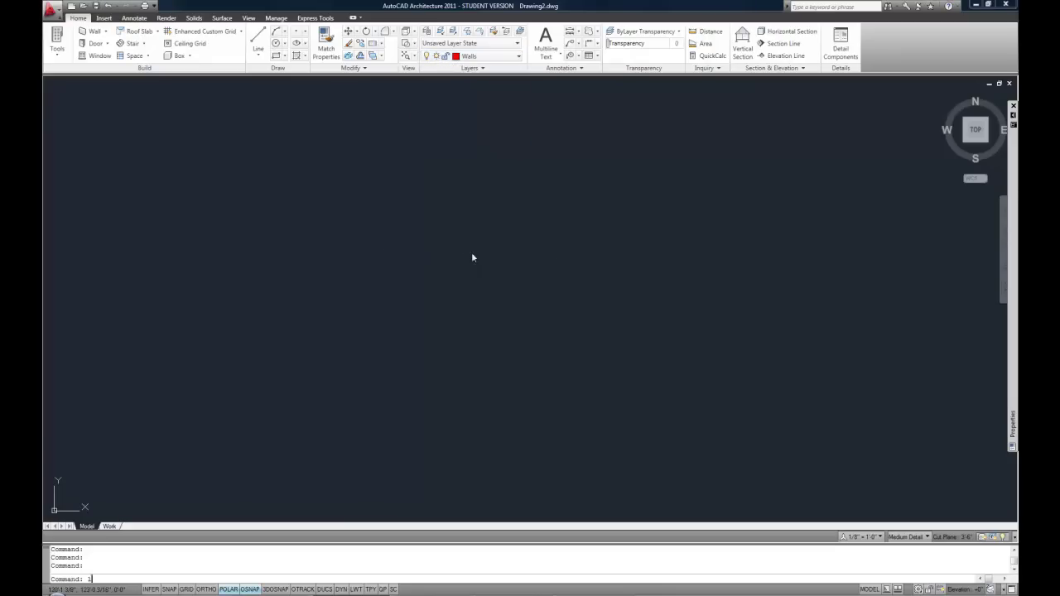
pyautogui.press('Return')
pyautogui.click(396, 284)
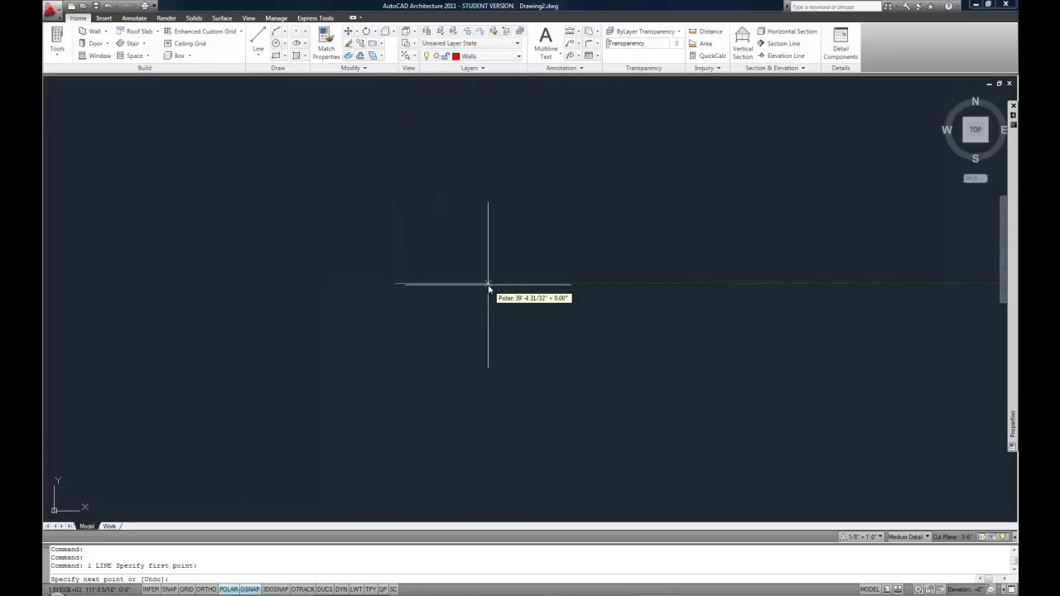
pyautogui.press('Return')
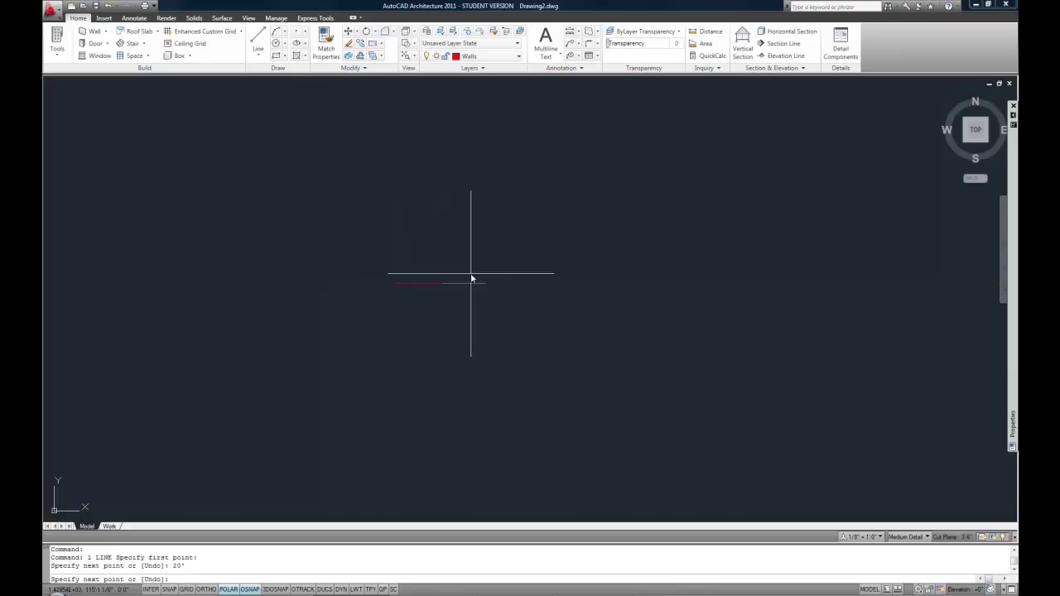
pyautogui.scroll(8, 436, 270)
pyautogui.scroll(5, 497, 346)
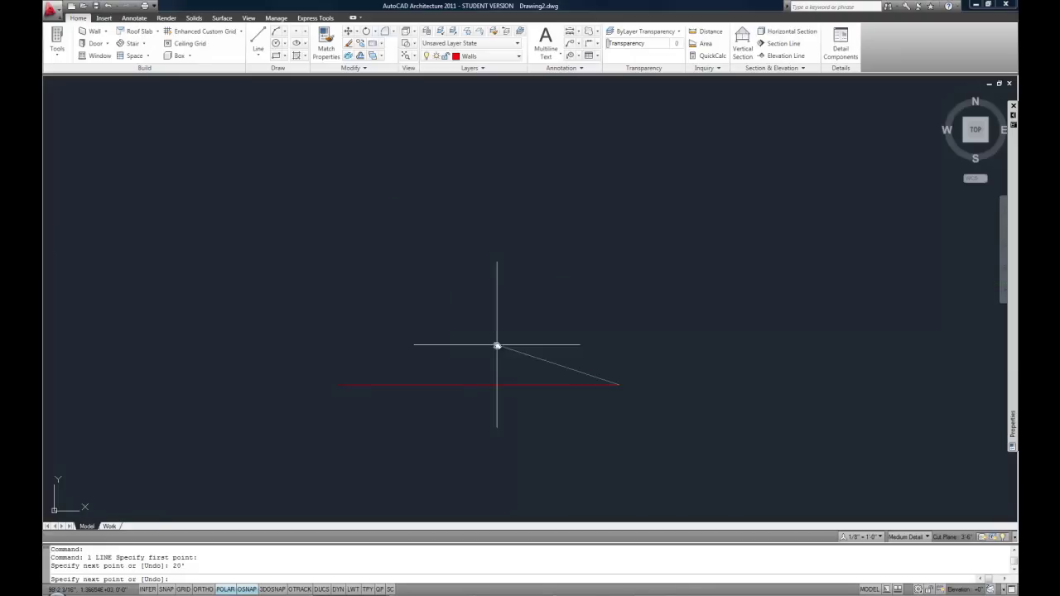
pyautogui.press('Return')
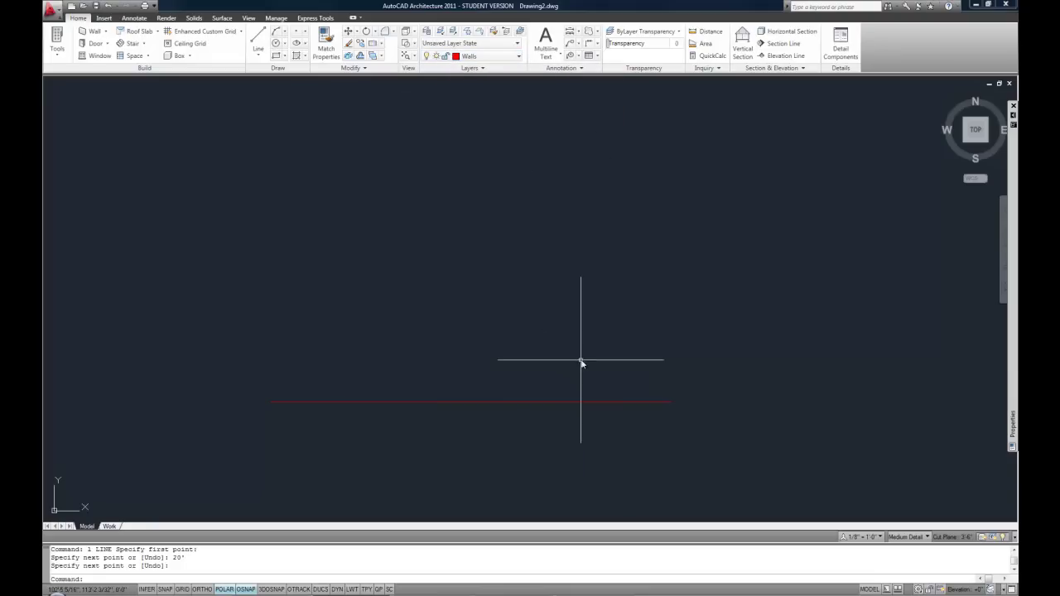
pyautogui.click(381, 403)
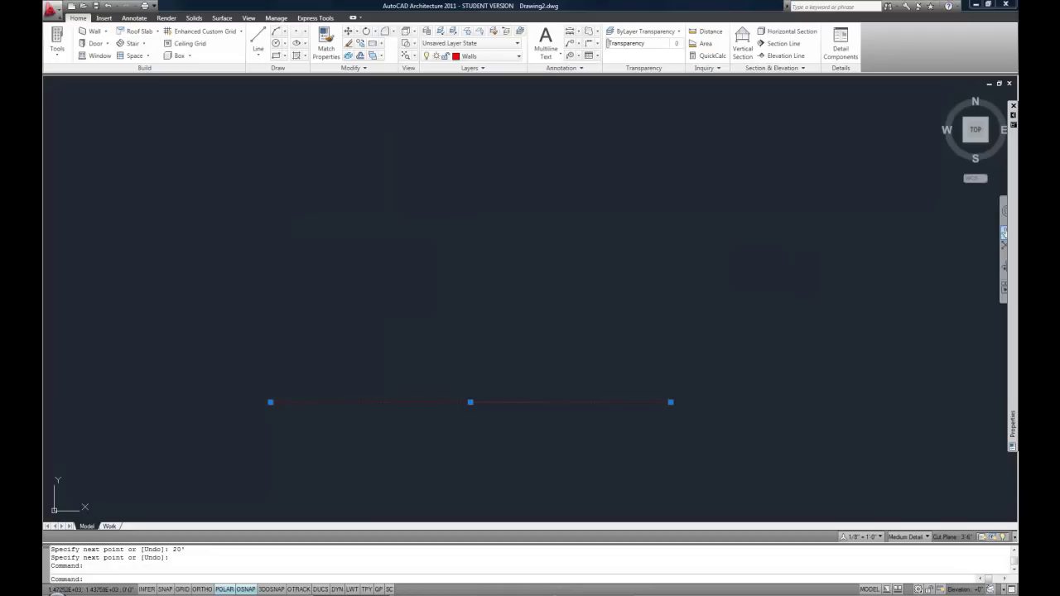
pyautogui.moveTo(1017, 253)
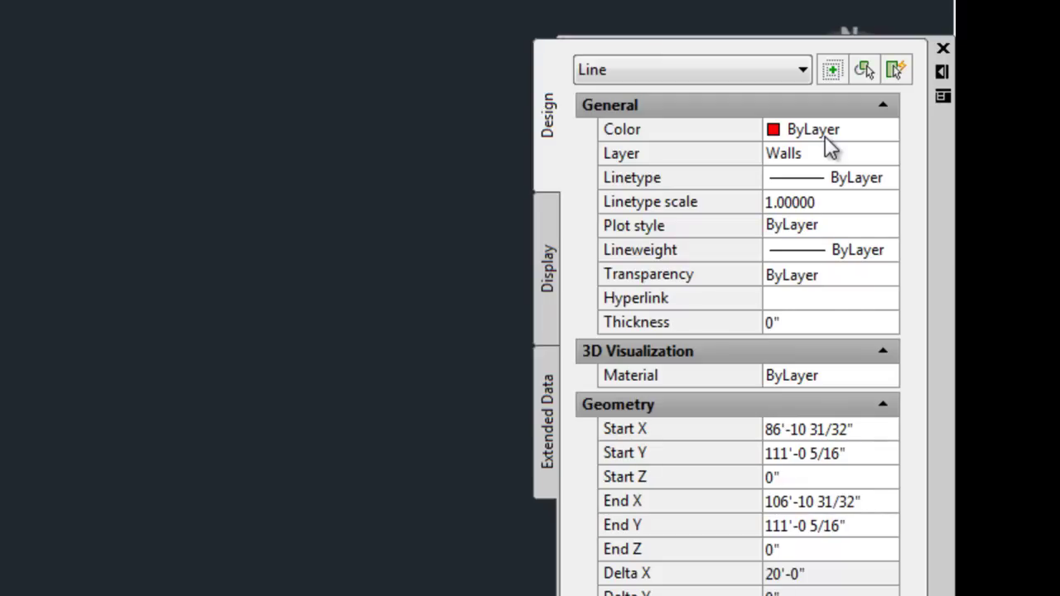
pyautogui.click(826, 138)
pyautogui.click(884, 135)
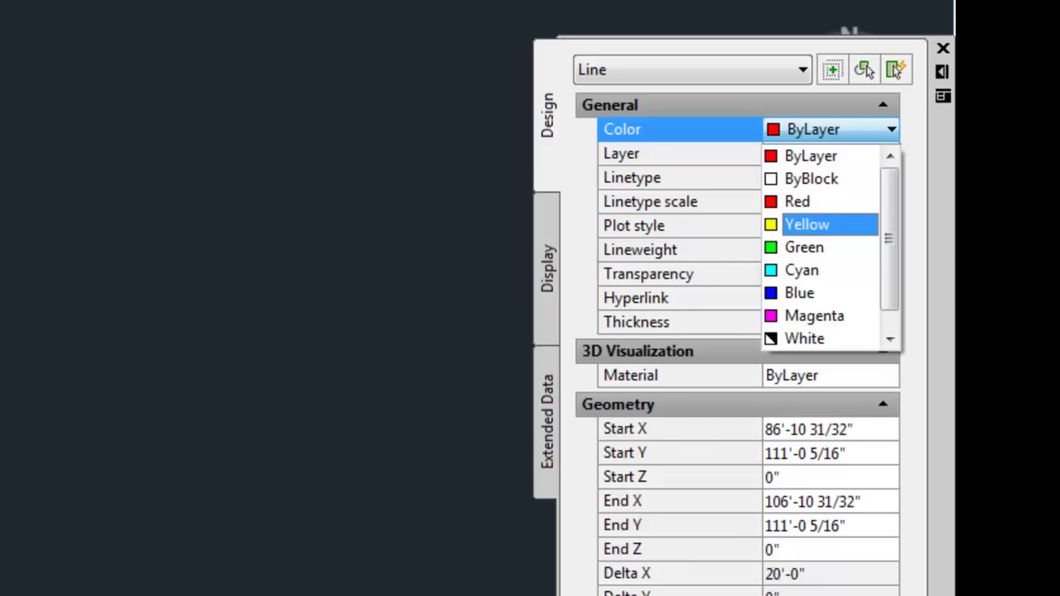
pyautogui.press('Escape')
pyautogui.press('Escape')
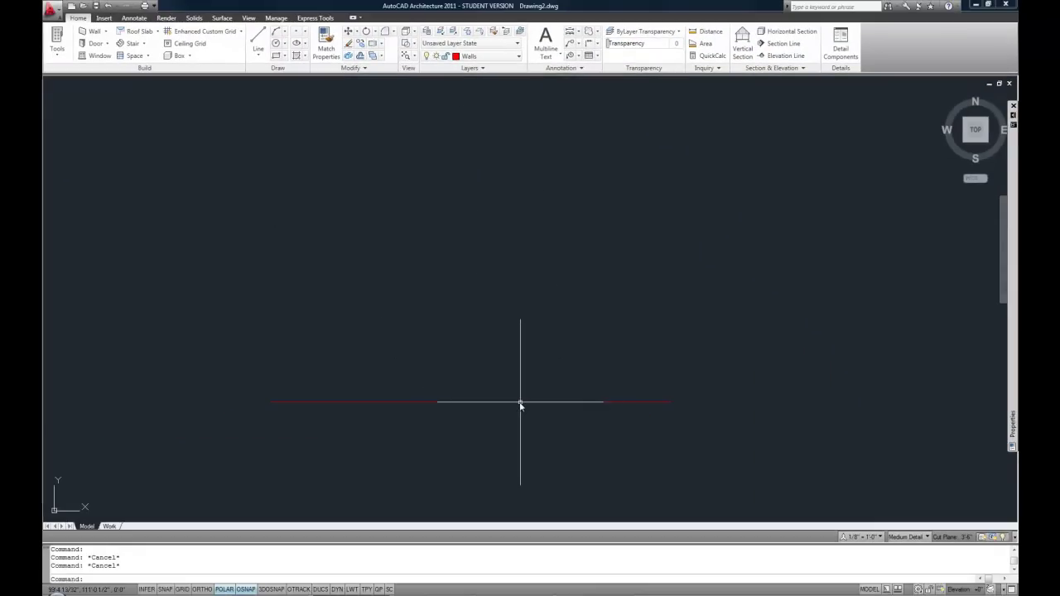
# Reassign the red 20' Walls line to the Doors layer so it turns green, then deselect it
pyautogui.moveTo(520, 405)
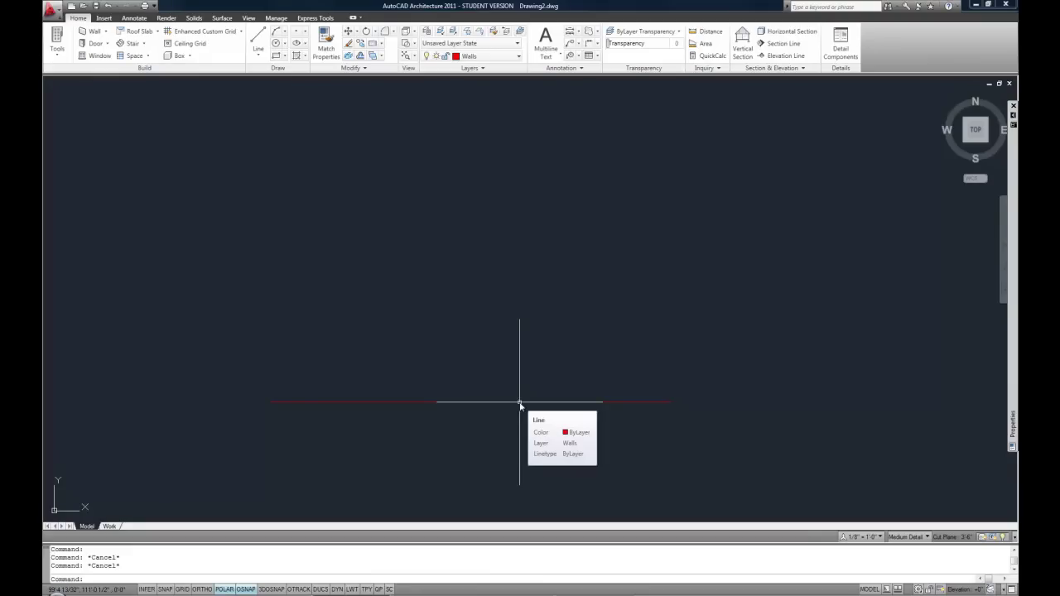
pyautogui.click(520, 403)
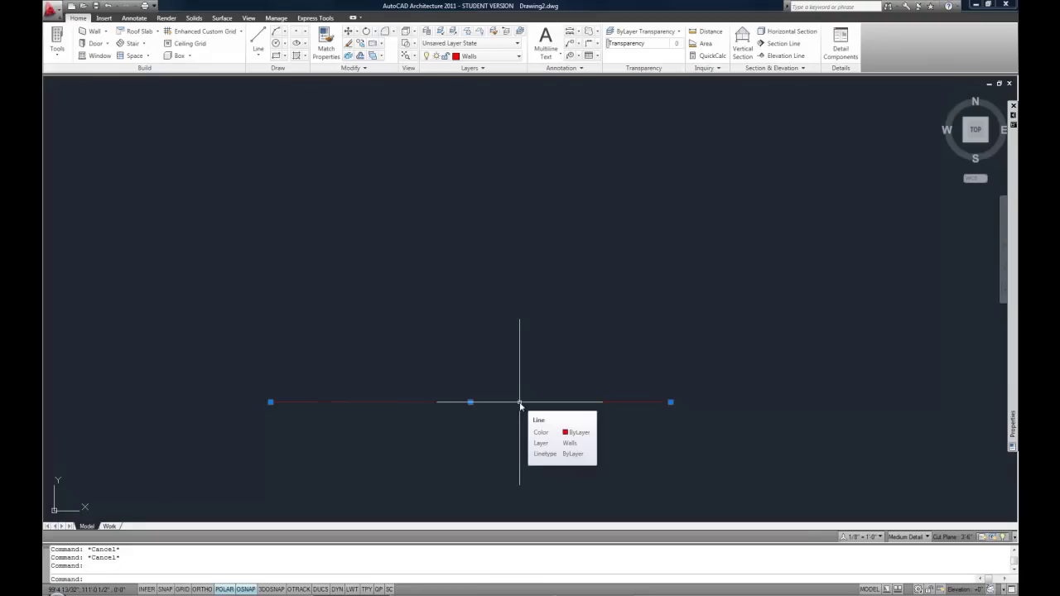
pyautogui.click(483, 56)
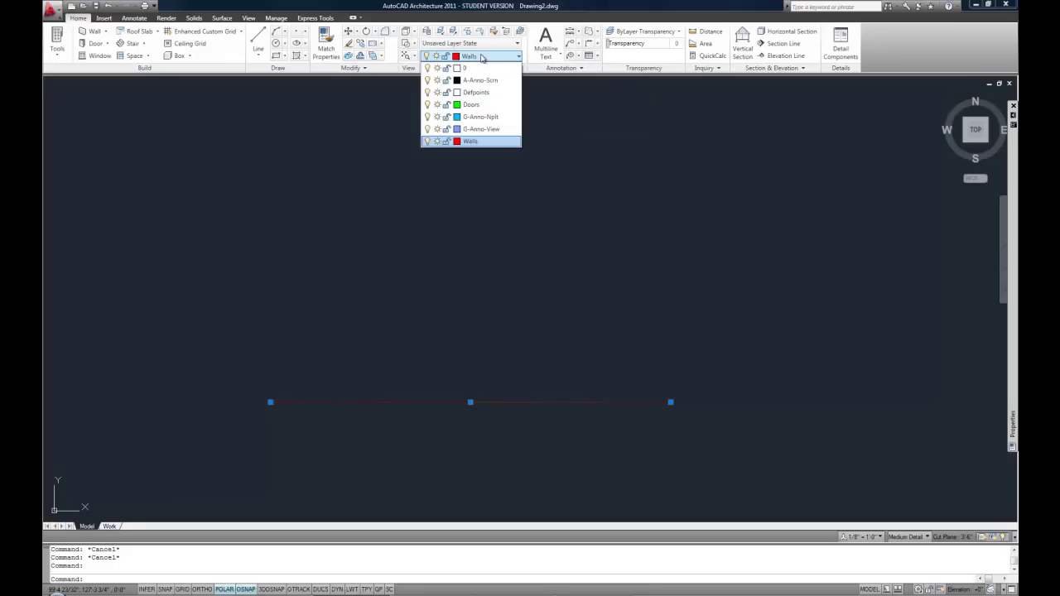
pyautogui.click(470, 104)
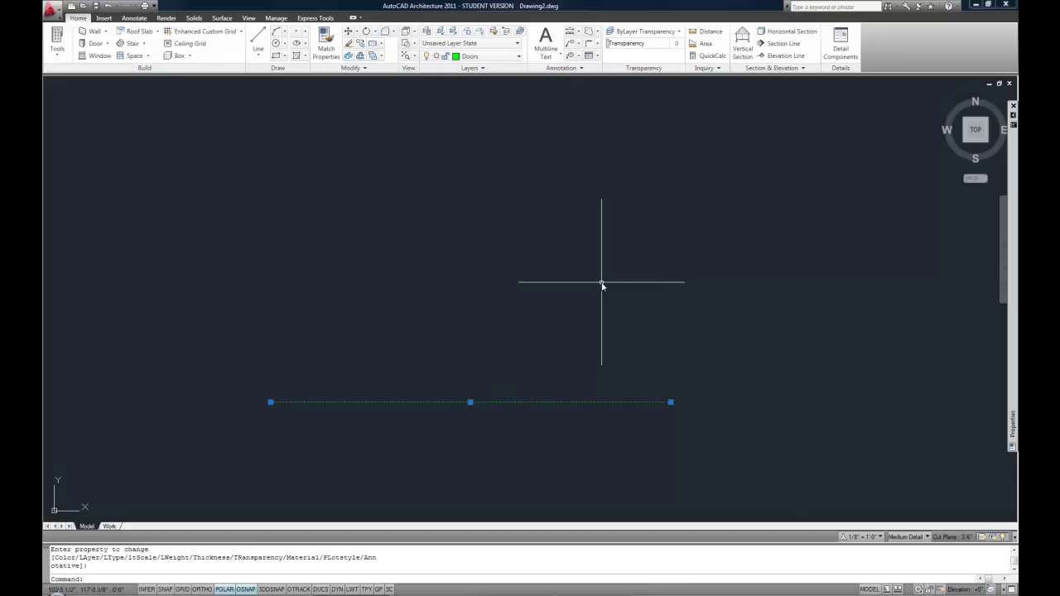
pyautogui.press('Escape')
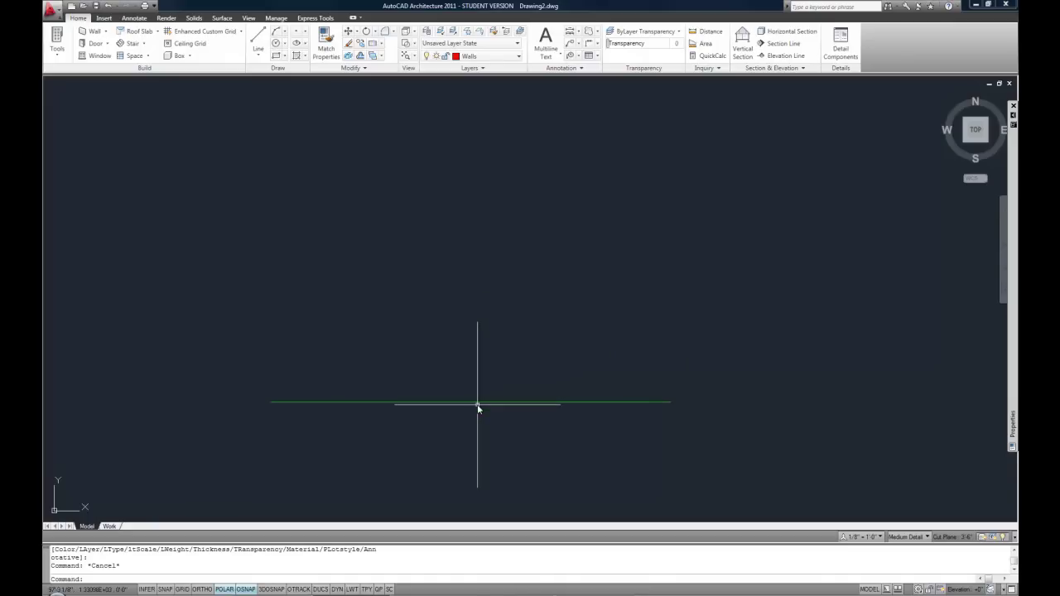
# Switch off the current Walls layer's lightbulb, confirming 'Turn the current layer off'
pyautogui.click(519, 57)
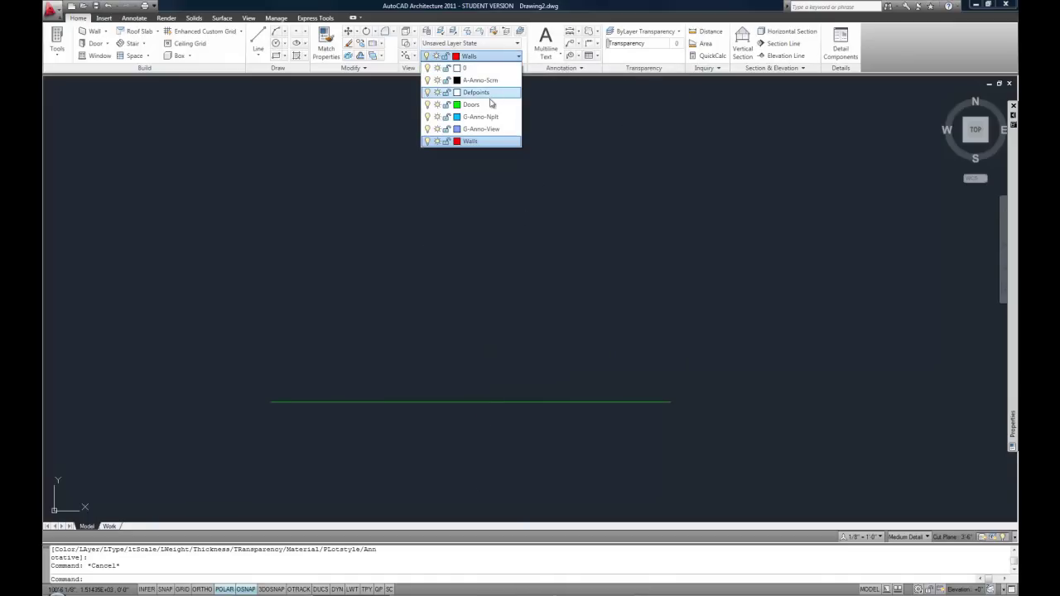
pyautogui.press('Escape')
pyautogui.click(517, 56)
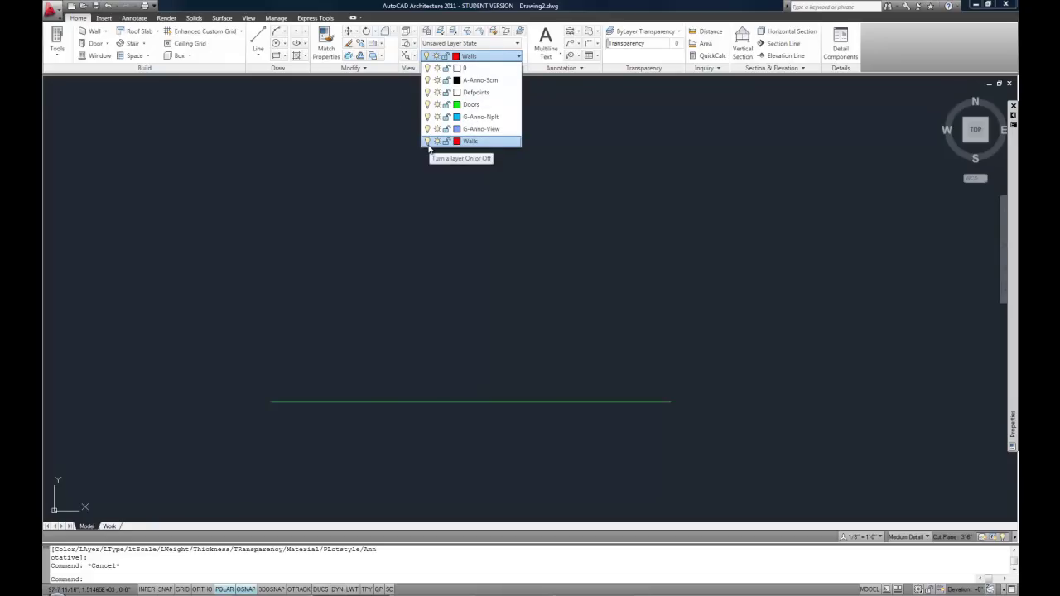
pyautogui.click(427, 142)
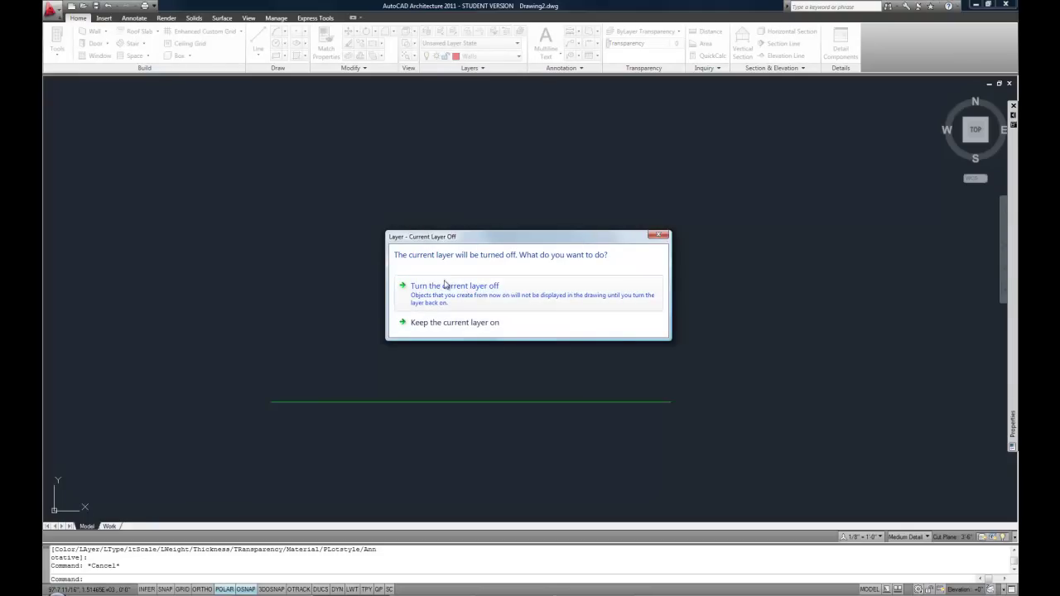
pyautogui.click(444, 292)
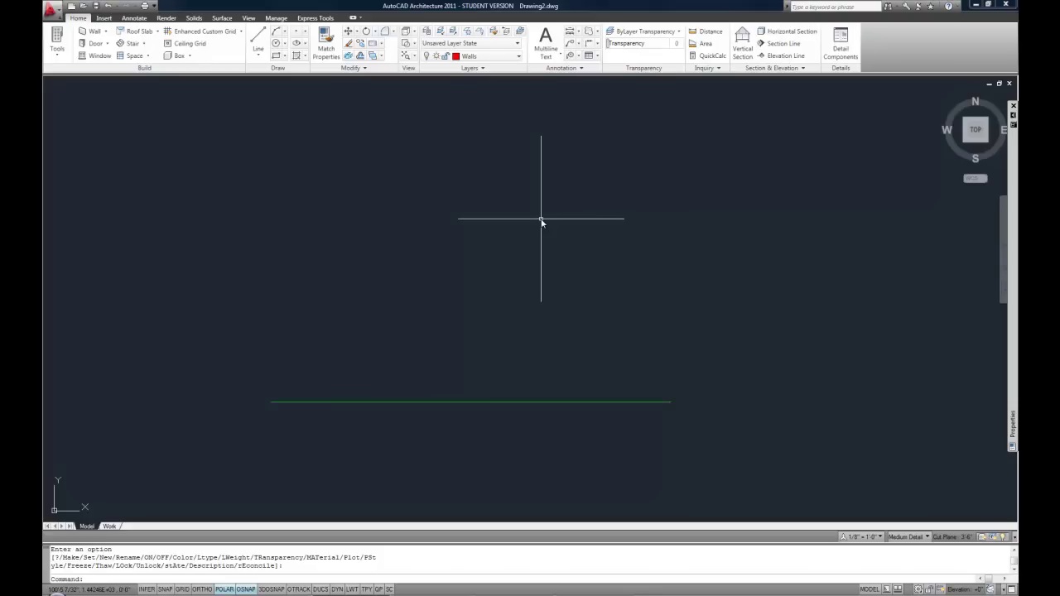
pyautogui.click(489, 55)
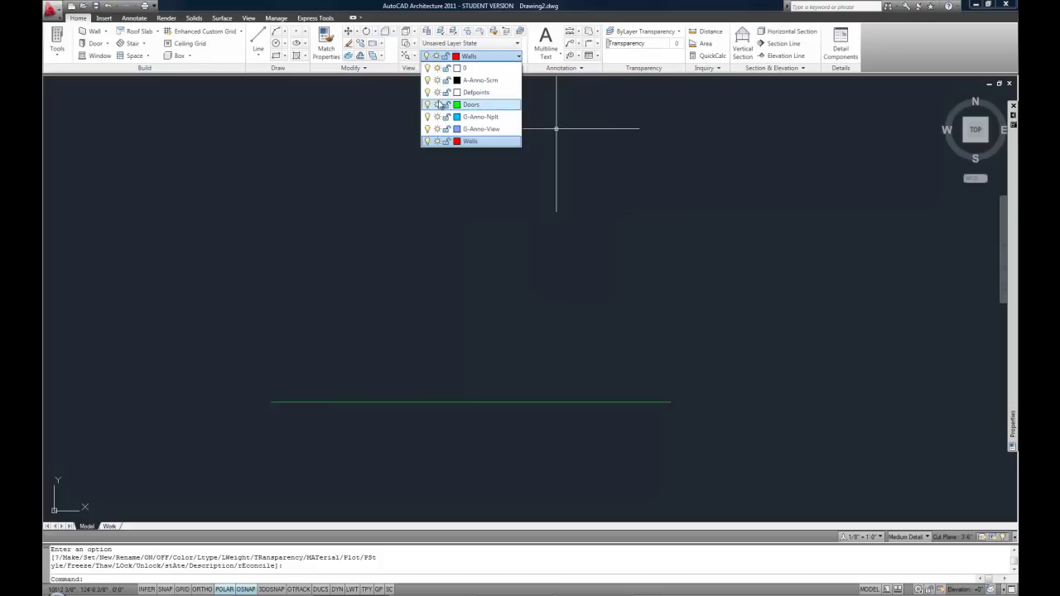
pyautogui.click(437, 105)
pyautogui.click(478, 154)
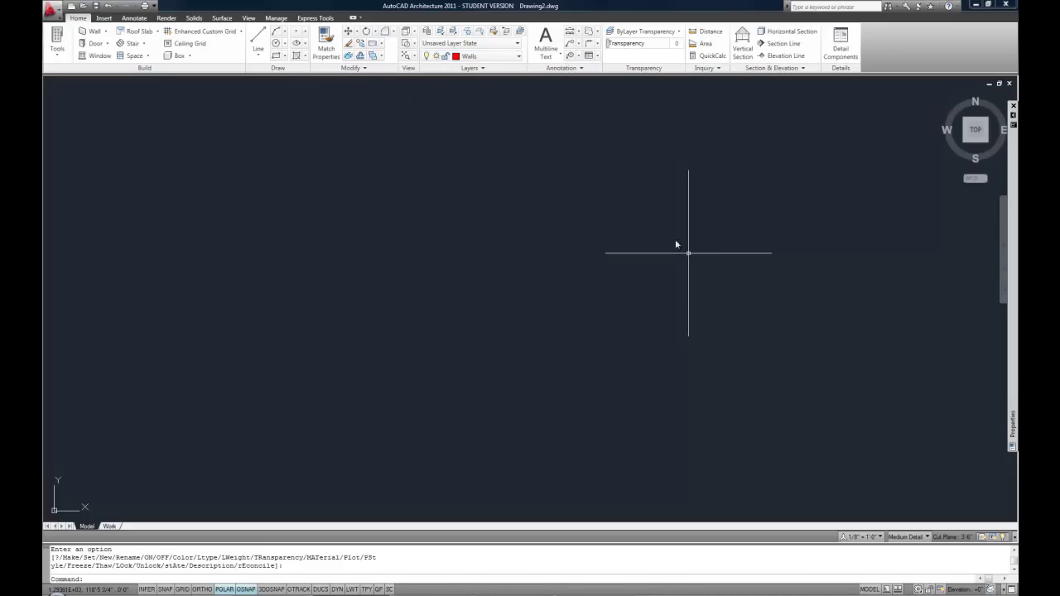
pyautogui.click(517, 57)
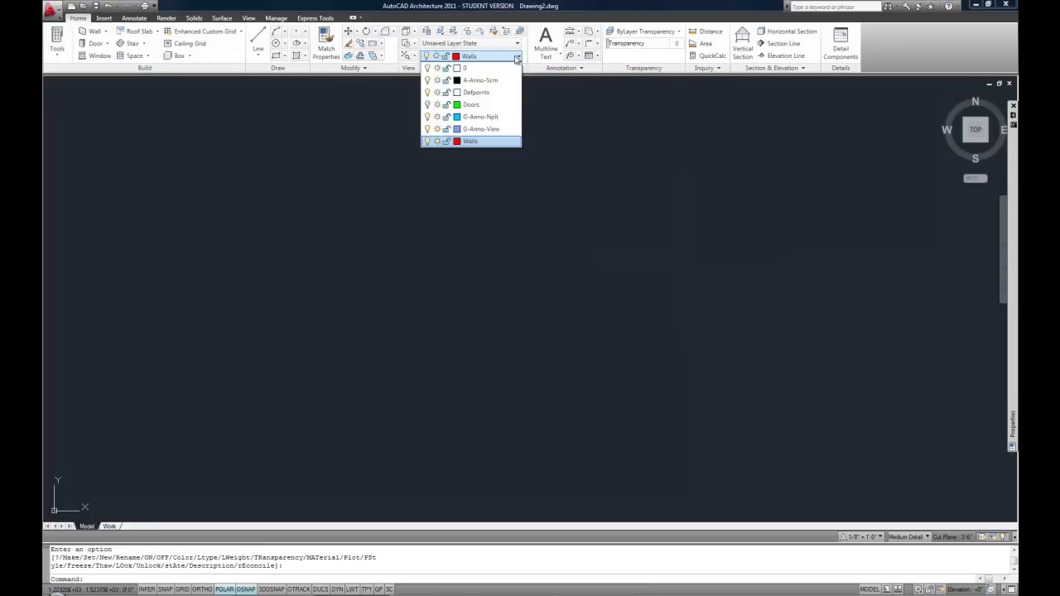
pyautogui.click(427, 108)
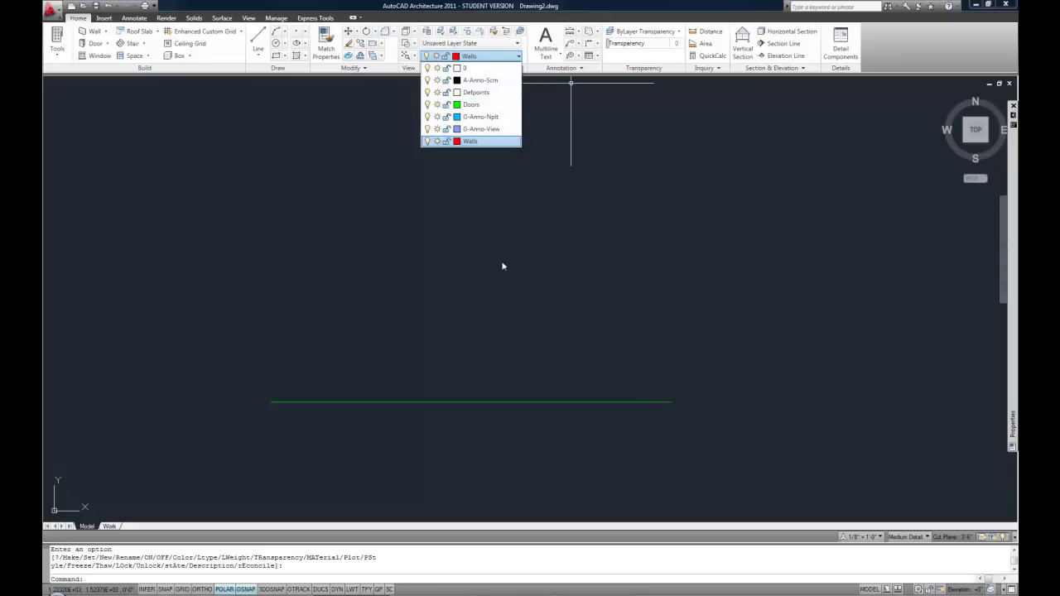